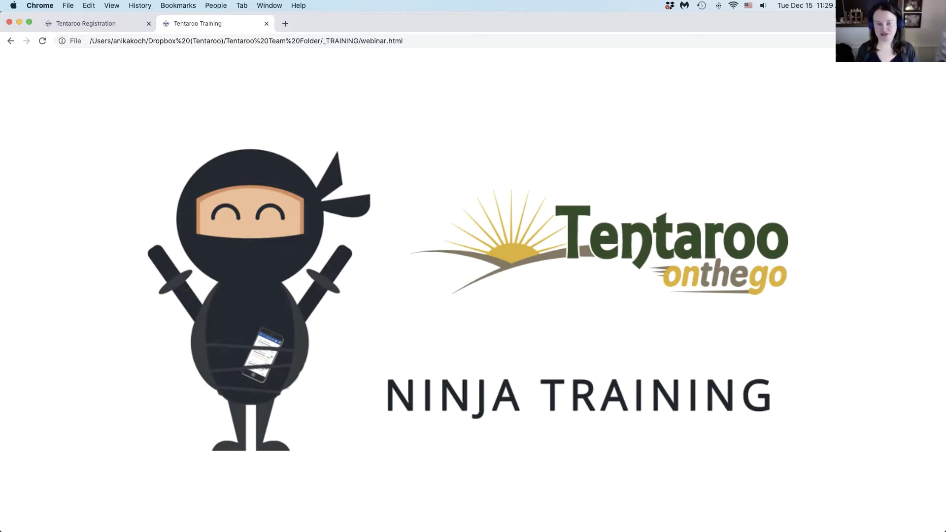
Switch Chrome to the Tentaroo Registration tab with the empty New Client form
{"action": "left_click", "coordinate": [93, 22]}
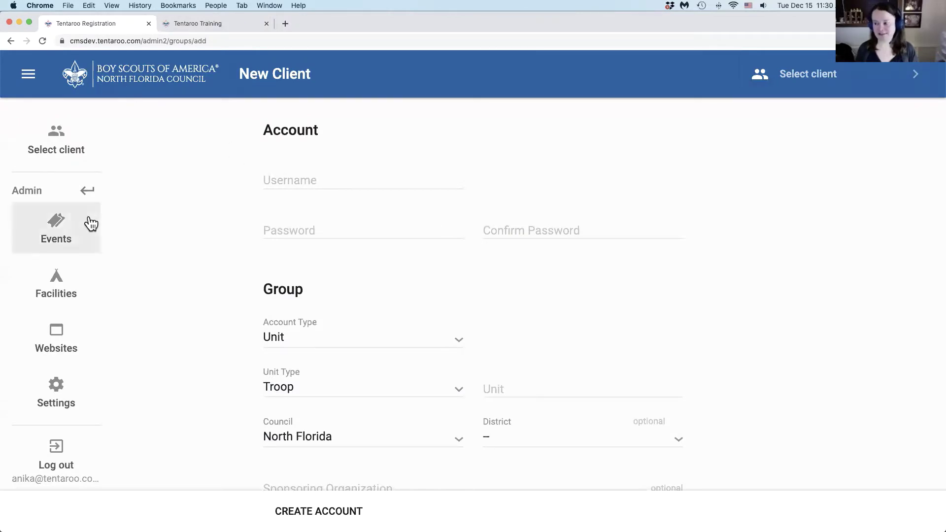
Bring up the Event Types list, try its search, and browse the event types
{"action": "left_click", "coordinate": [55, 215]}
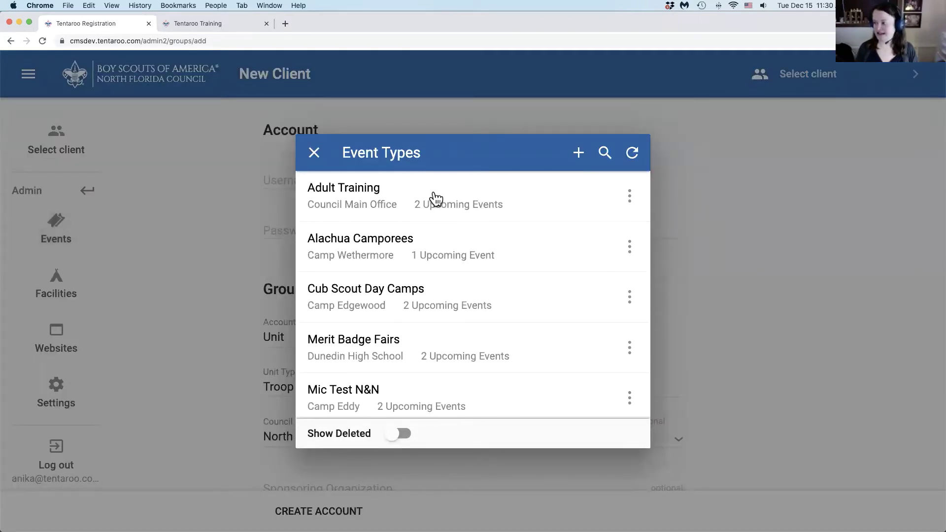
{"action": "scroll", "coordinate": [434, 205], "scroll_direction": "down", "scroll_amount": 5}
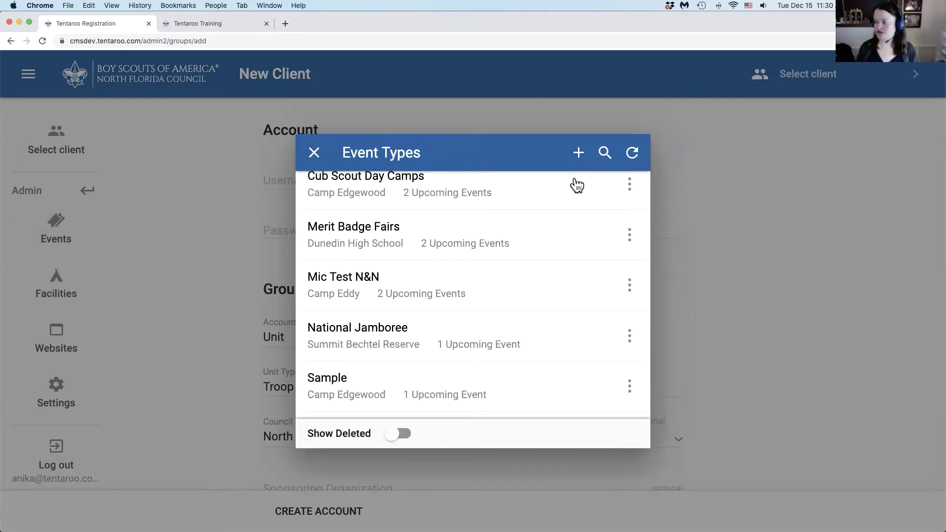
{"action": "left_click", "coordinate": [605, 154]}
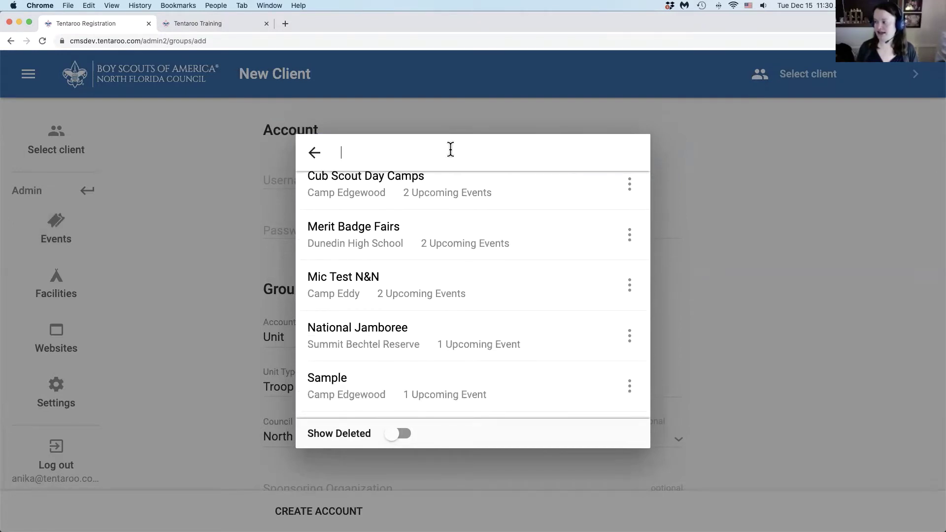
{"action": "left_click", "coordinate": [315, 153]}
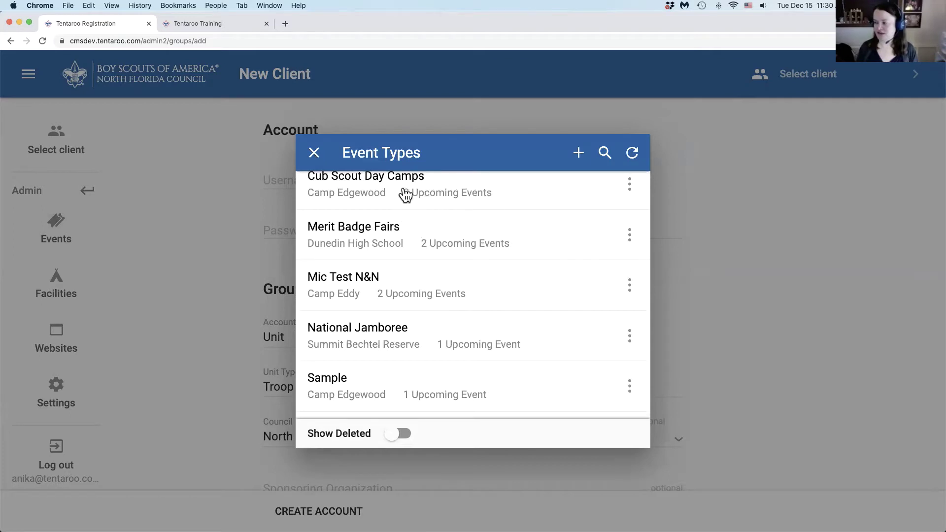
{"action": "scroll", "coordinate": [460, 210], "scroll_direction": "down", "scroll_amount": 4}
{"action": "scroll", "coordinate": [460, 210], "scroll_direction": "down", "scroll_amount": 3}
{"action": "scroll", "coordinate": [458, 207], "scroll_direction": "up", "scroll_amount": 3}
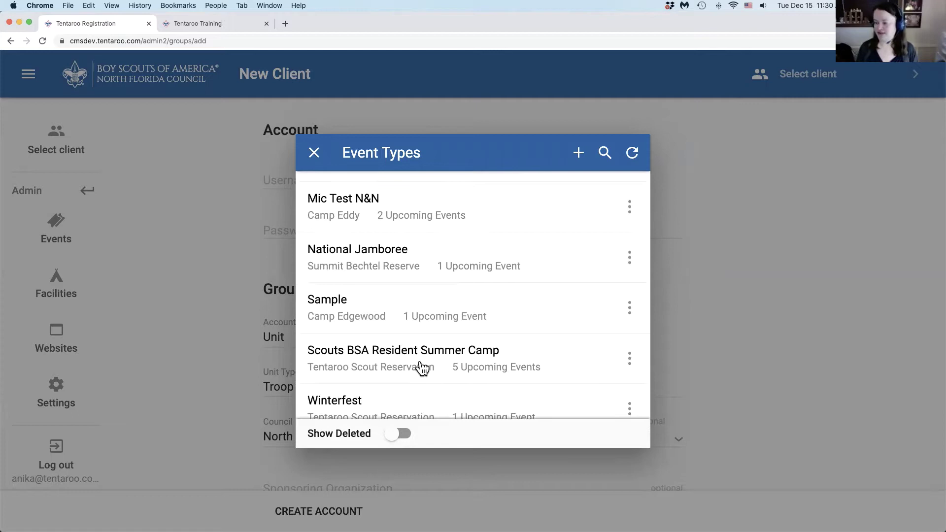
{"action": "left_click", "coordinate": [421, 367]}
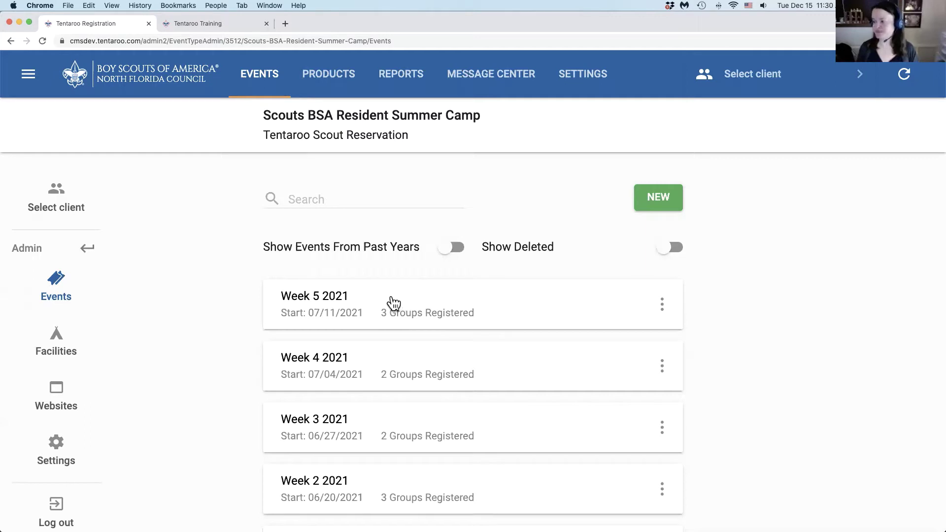
{"action": "scroll", "coordinate": [362, 308], "scroll_direction": "down", "scroll_amount": 3}
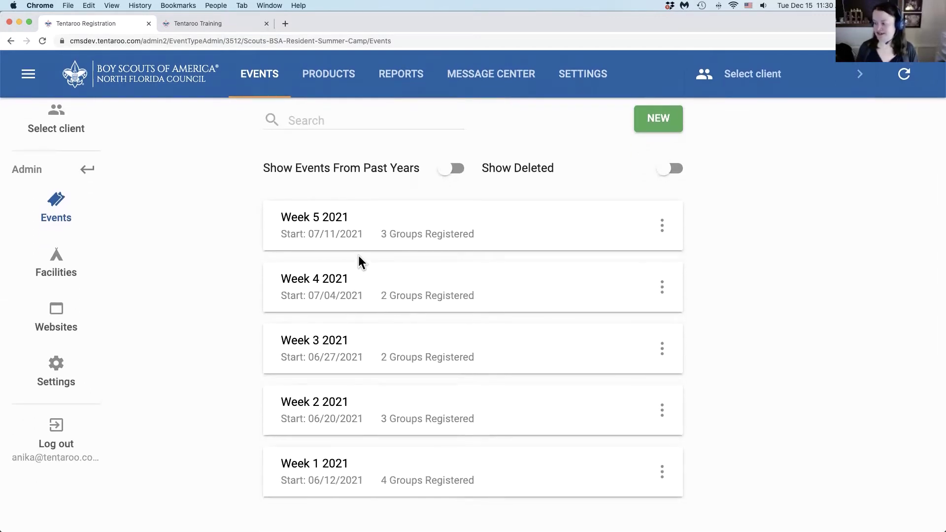
Open the Week 5 2021 event dashboard and scroll down to its Tools section
{"action": "left_click", "coordinate": [381, 227]}
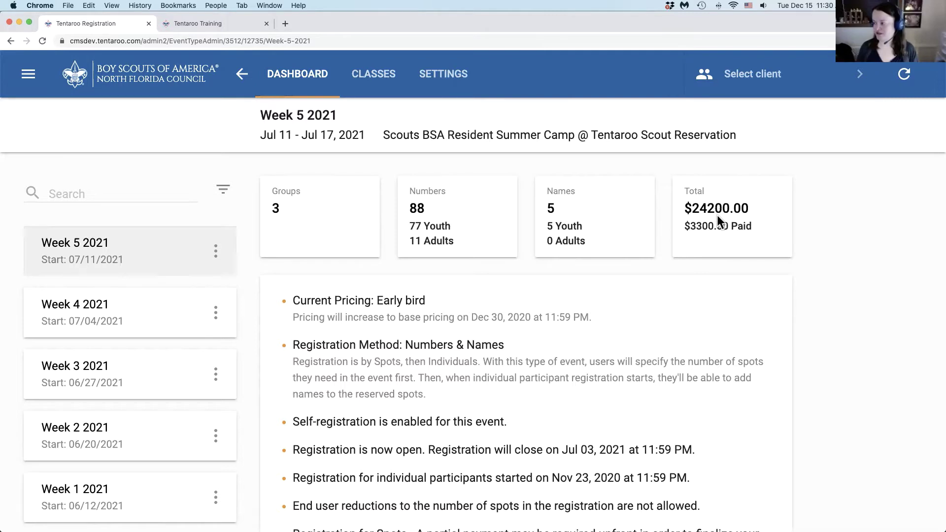
{"action": "scroll", "coordinate": [717, 215], "scroll_direction": "down", "scroll_amount": 5}
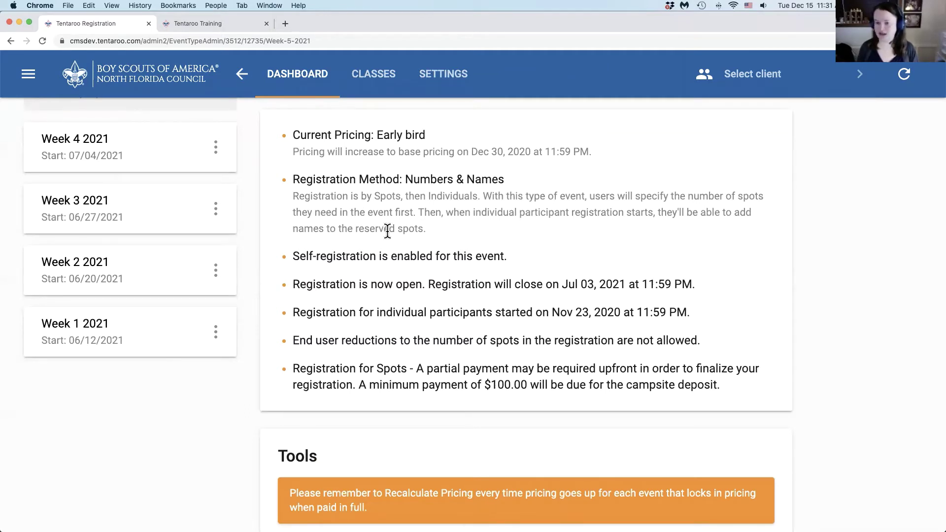
{"action": "scroll", "coordinate": [388, 231], "scroll_direction": "down", "scroll_amount": 6}
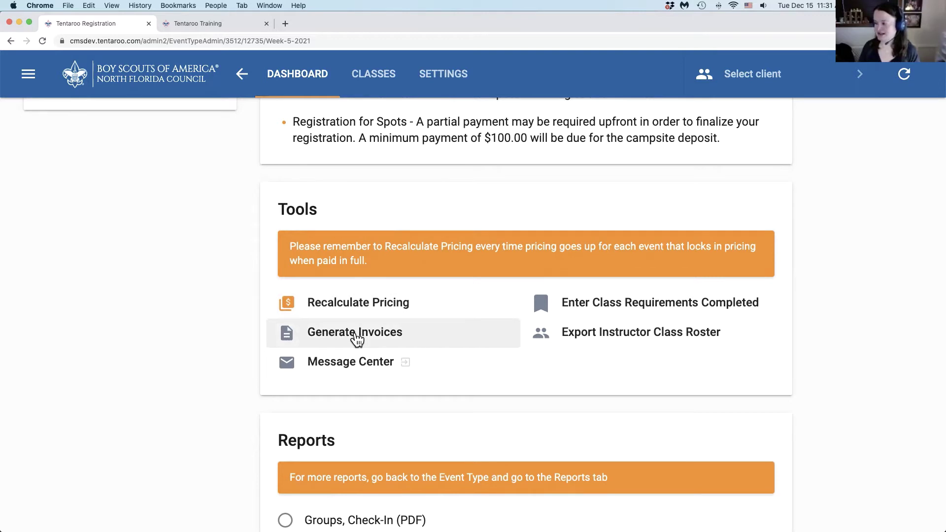
Go to the camp's Message Center and edit the Packing for Summer Camp message
{"action": "left_click", "coordinate": [345, 370]}
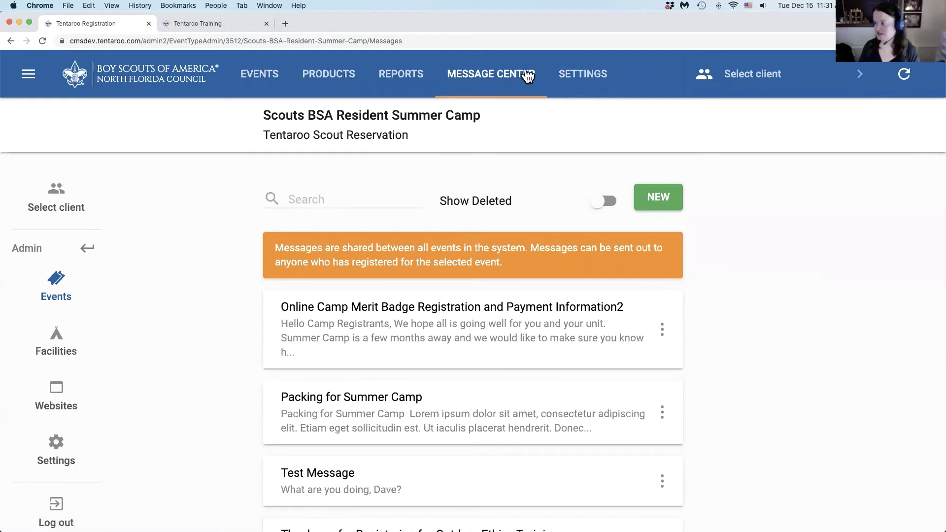
{"action": "scroll", "coordinate": [567, 144], "scroll_direction": "down", "scroll_amount": 3}
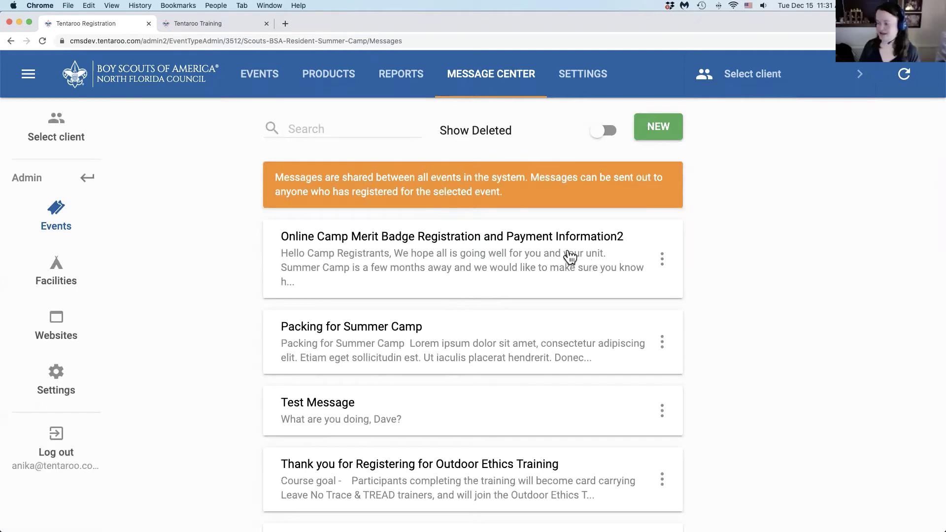
{"action": "left_click", "coordinate": [663, 260]}
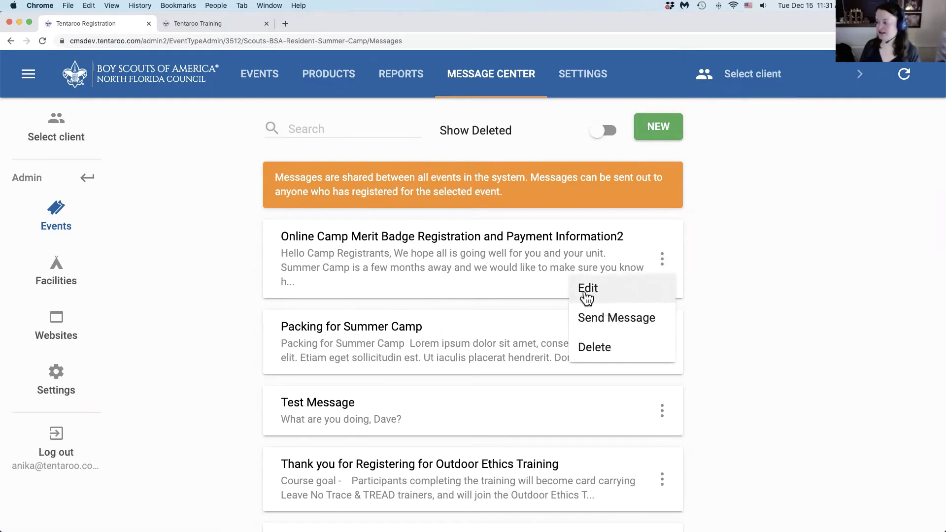
{"action": "left_click", "coordinate": [492, 344]}
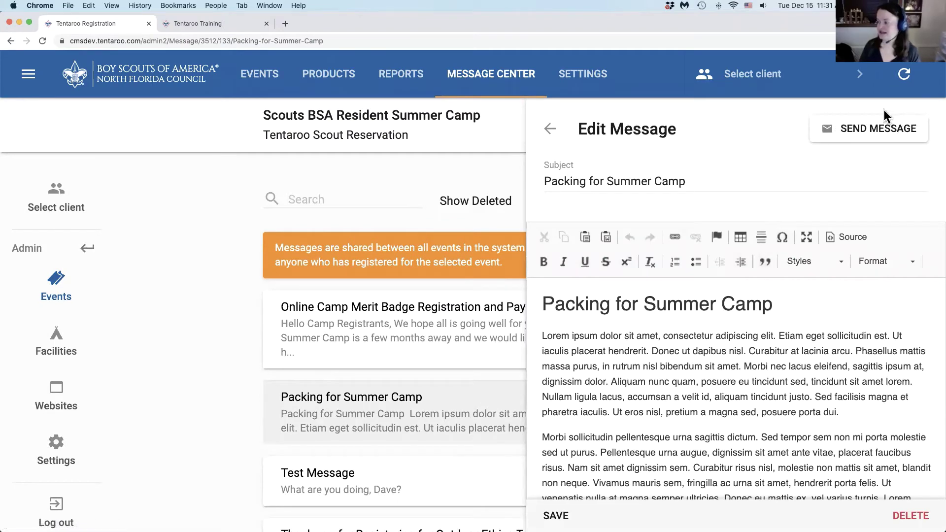
Start sending the message, cancel the event picker, and close the editor
{"action": "left_click", "coordinate": [883, 126]}
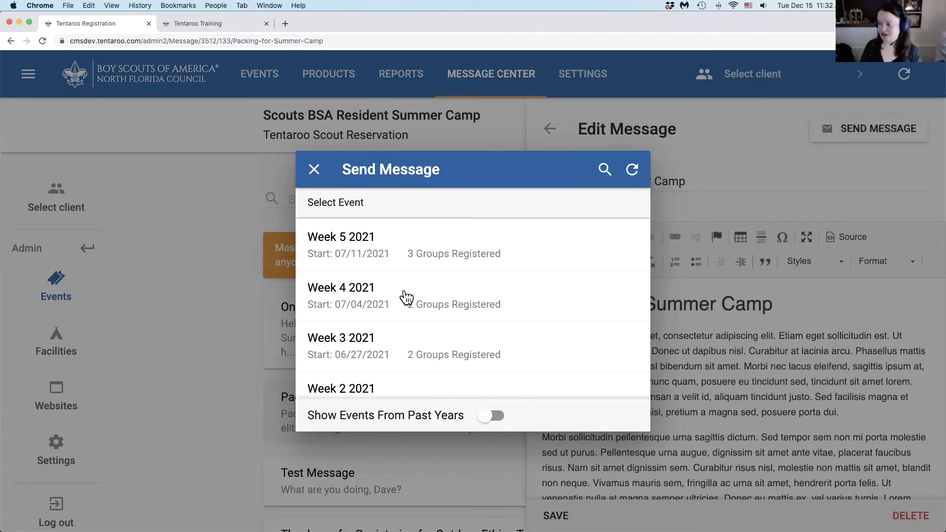
{"action": "left_click", "coordinate": [314, 170]}
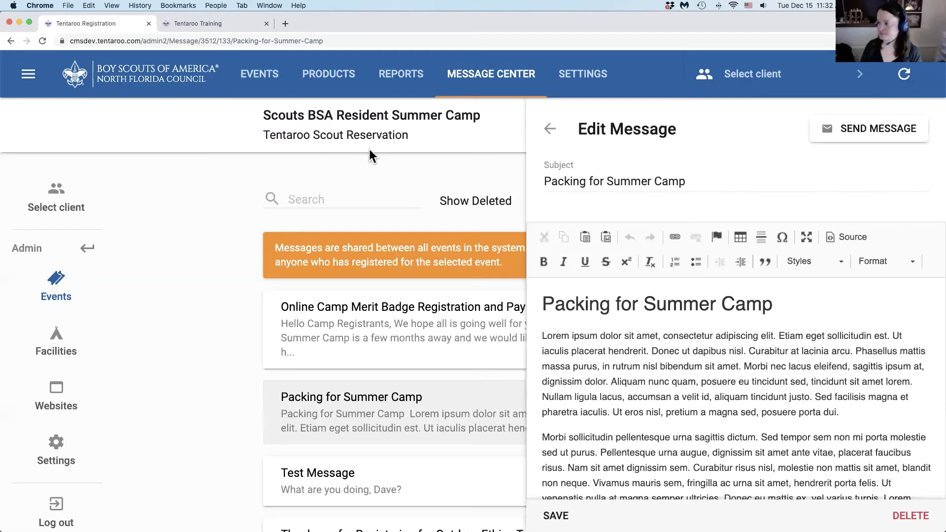
{"action": "left_click", "coordinate": [549, 128]}
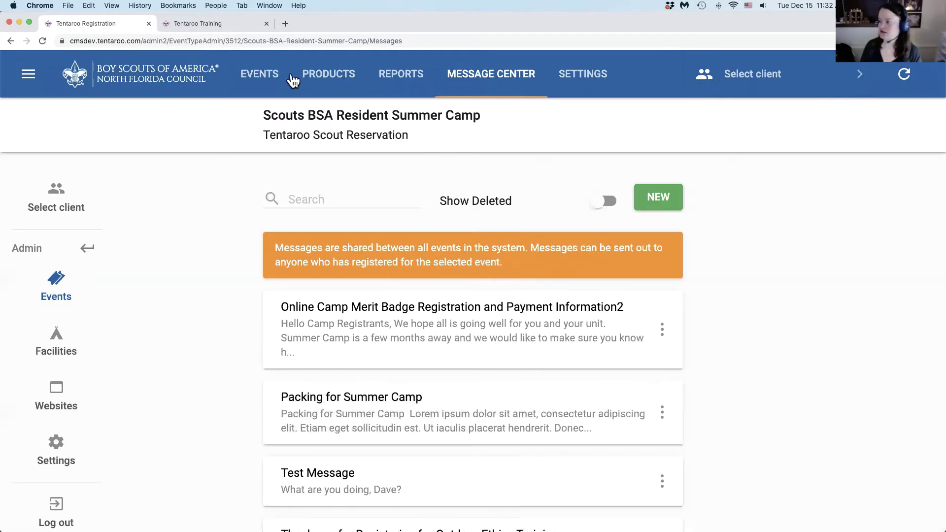
Reopen the Week 5 2021 dashboard and start Enter Class Requirements Completed from Tools
{"action": "left_click", "coordinate": [254, 75]}
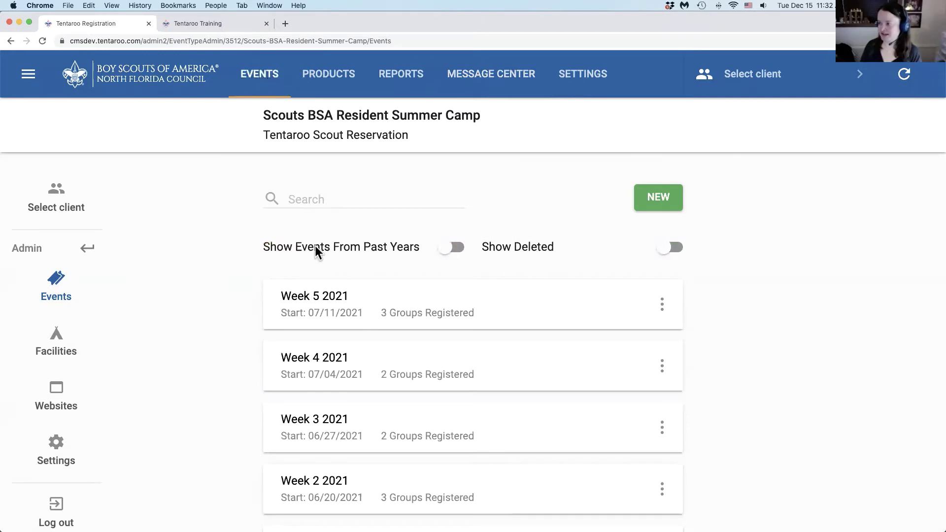
{"action": "left_click", "coordinate": [405, 314]}
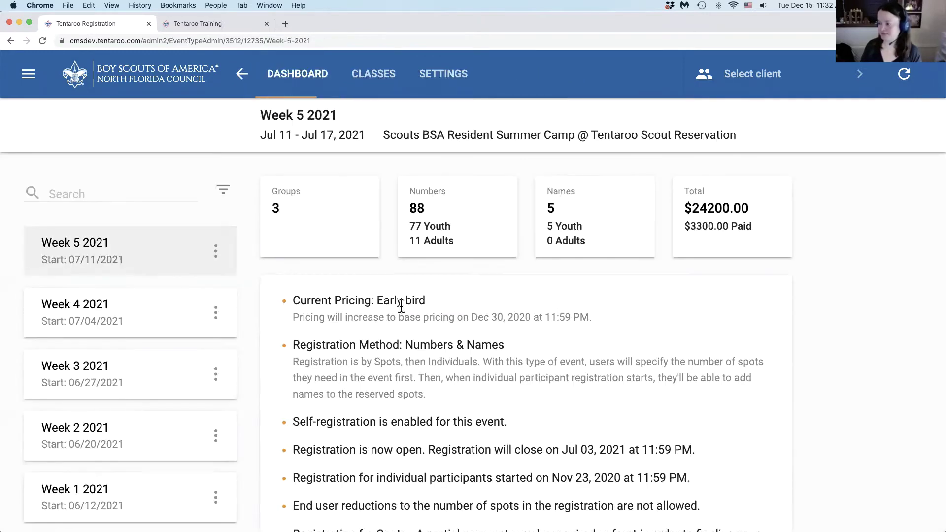
{"action": "scroll", "coordinate": [315, 191], "scroll_direction": "down", "scroll_amount": 1}
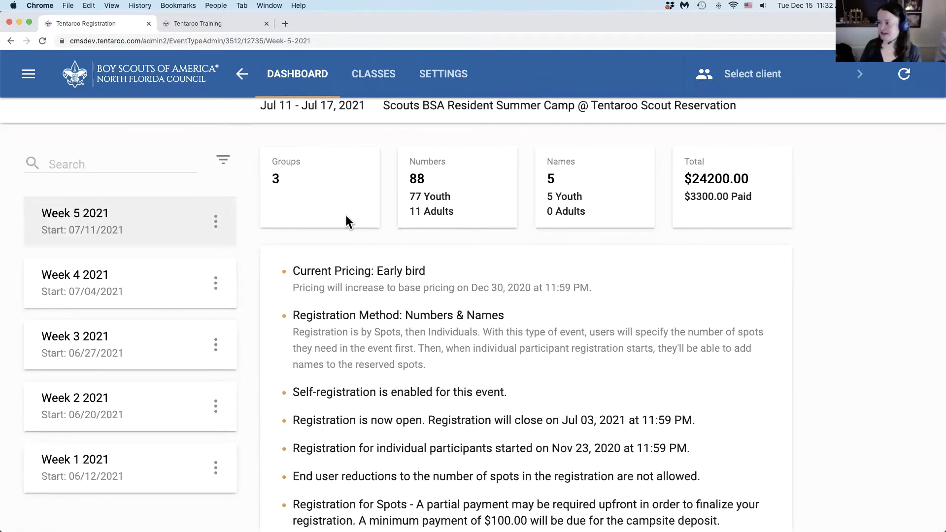
{"action": "scroll", "coordinate": [346, 217], "scroll_direction": "down", "scroll_amount": 8}
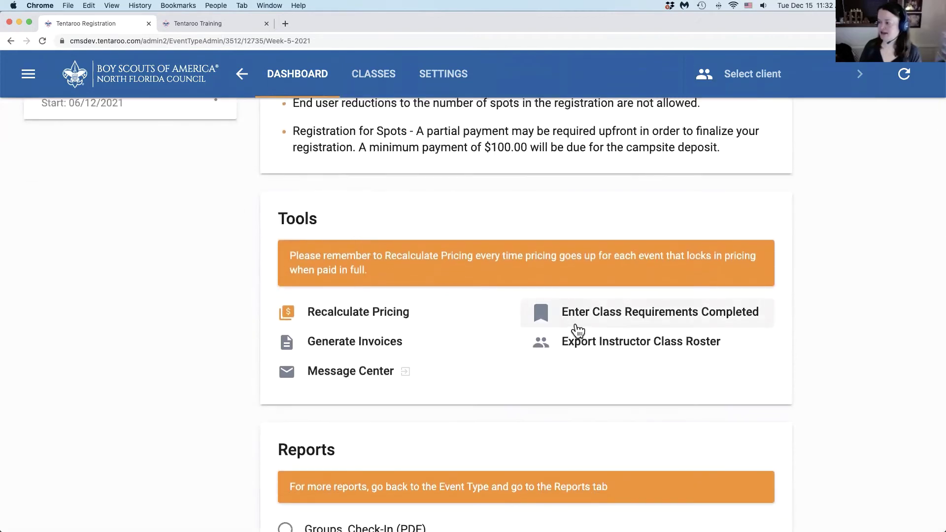
{"action": "left_click", "coordinate": [635, 315]}
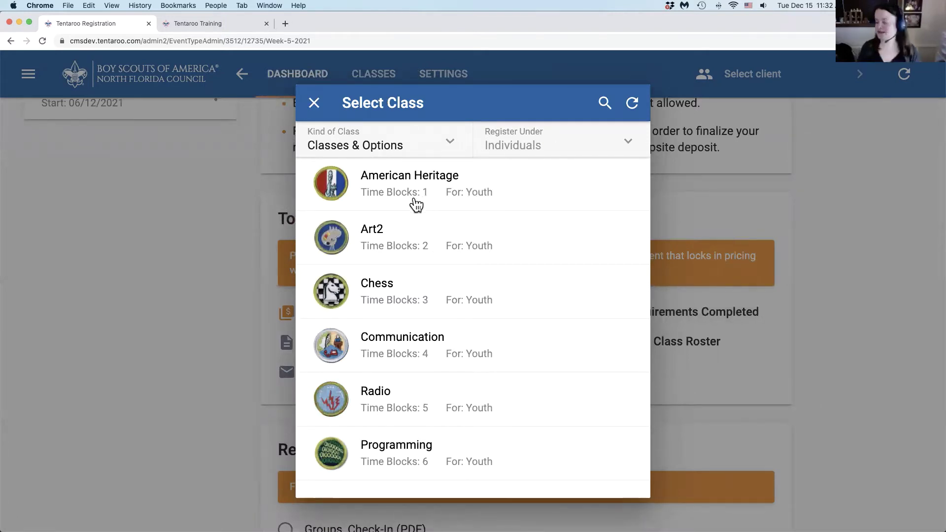
{"action": "left_click", "coordinate": [414, 187]}
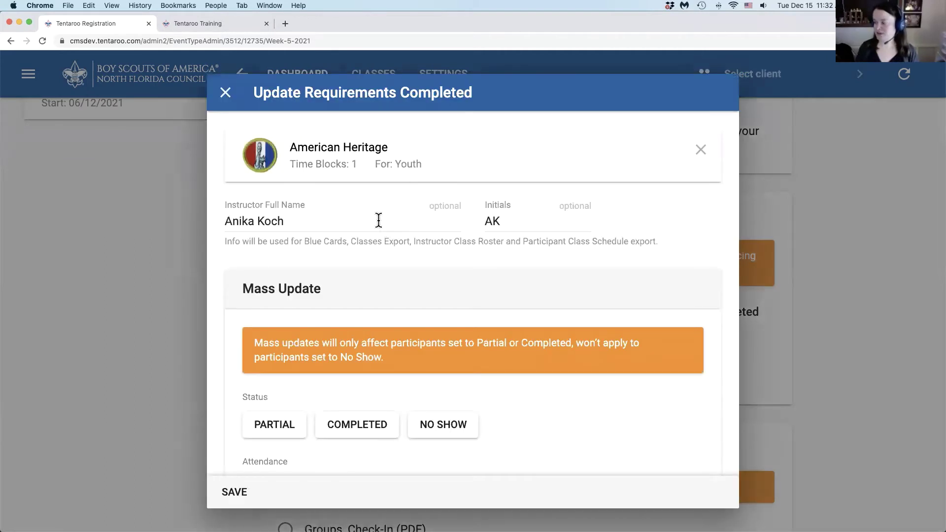
{"action": "scroll", "coordinate": [384, 221], "scroll_direction": "down", "scroll_amount": 3}
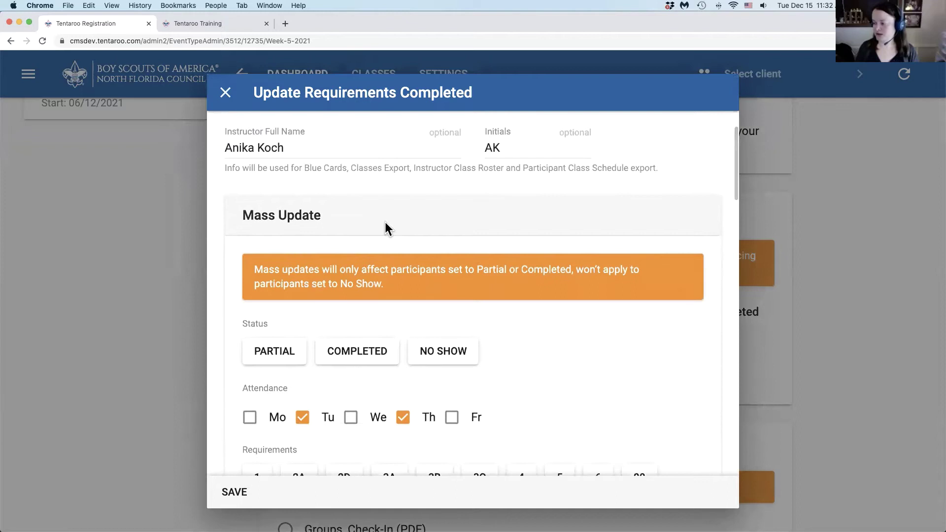
{"action": "scroll", "coordinate": [231, 204], "scroll_direction": "up", "scroll_amount": 3}
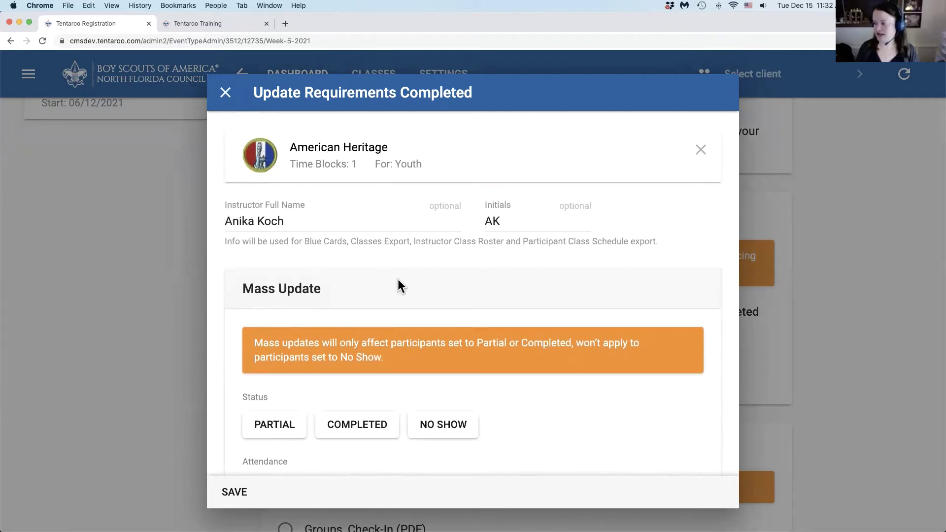
{"action": "scroll", "coordinate": [379, 291], "scroll_direction": "down", "scroll_amount": 15}
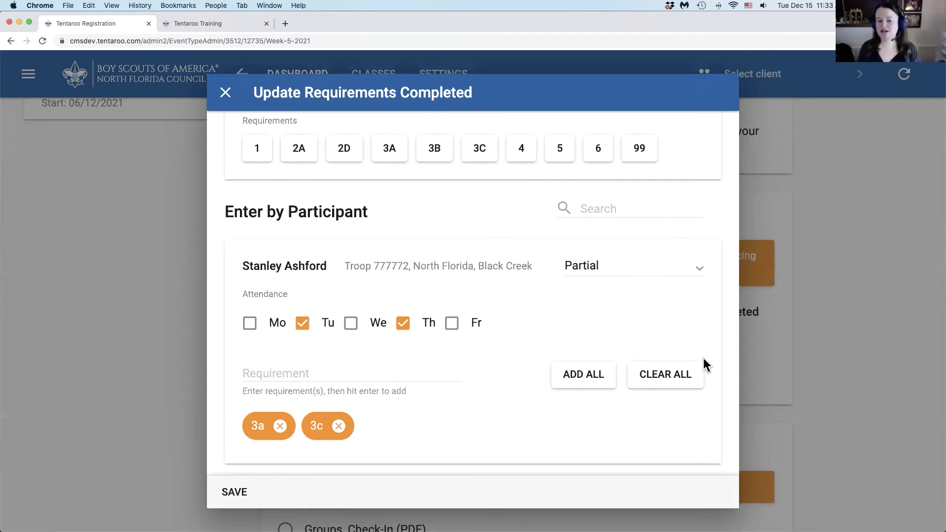
Close the requirements form, preview the Chess instructor class roster export, then cancel it
{"action": "left_click", "coordinate": [226, 93]}
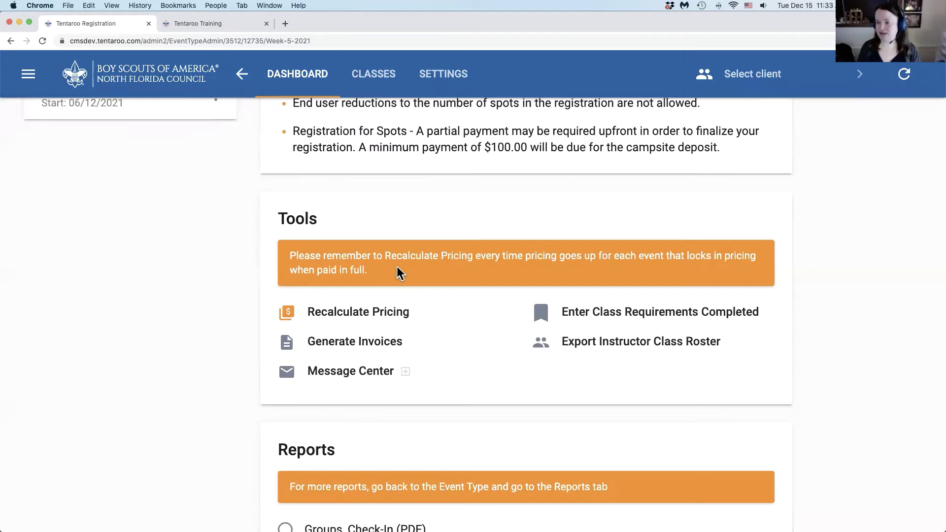
{"action": "scroll", "coordinate": [439, 289], "scroll_direction": "down", "scroll_amount": 6}
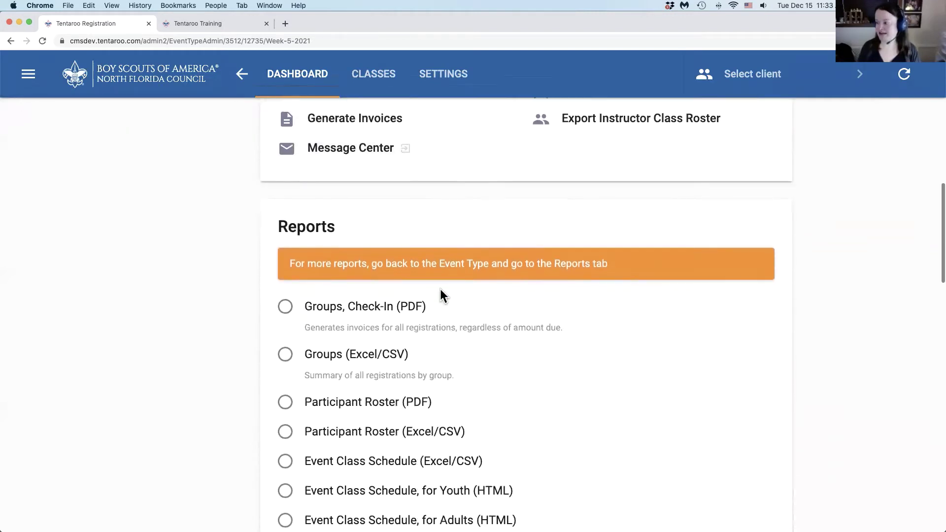
{"action": "scroll", "coordinate": [239, 363], "scroll_direction": "down", "scroll_amount": 4}
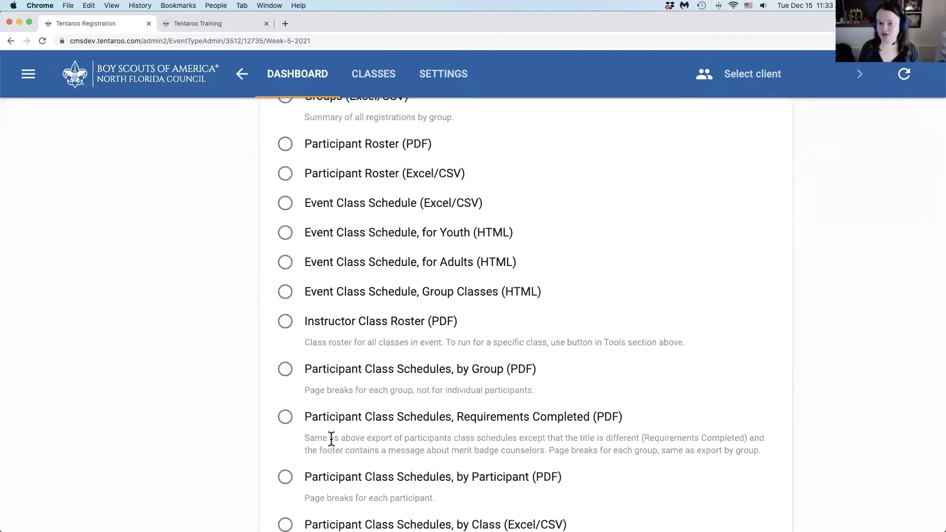
{"action": "scroll", "coordinate": [331, 439], "scroll_direction": "down", "scroll_amount": 1}
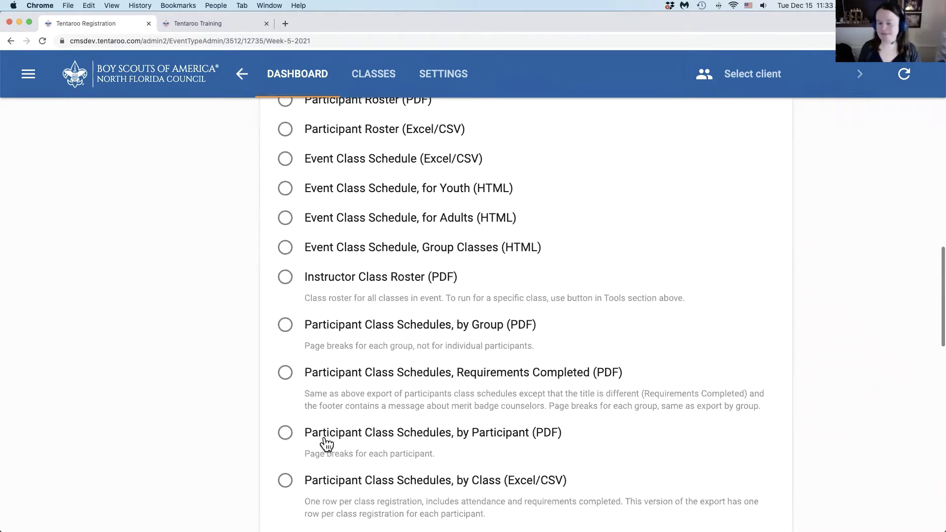
{"action": "scroll", "coordinate": [326, 445], "scroll_direction": "up", "scroll_amount": 10}
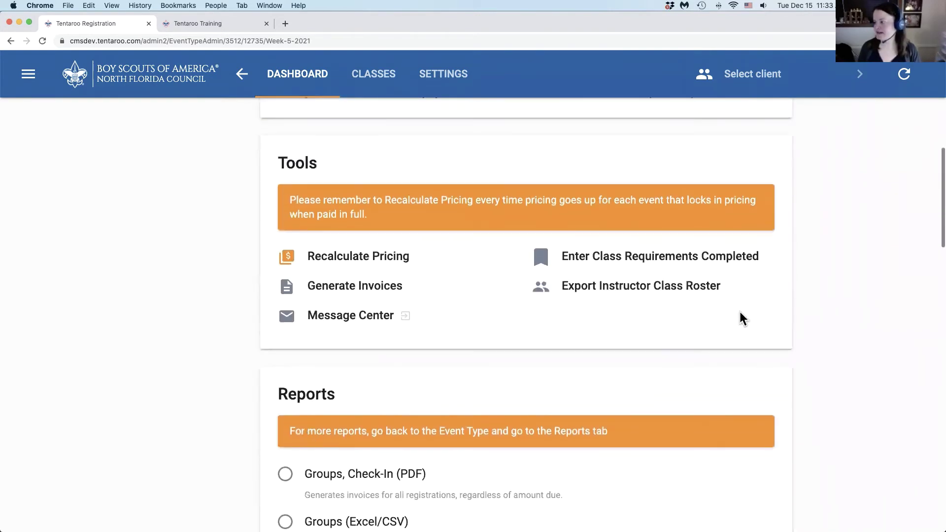
{"action": "scroll", "coordinate": [624, 294], "scroll_direction": "down", "scroll_amount": 1}
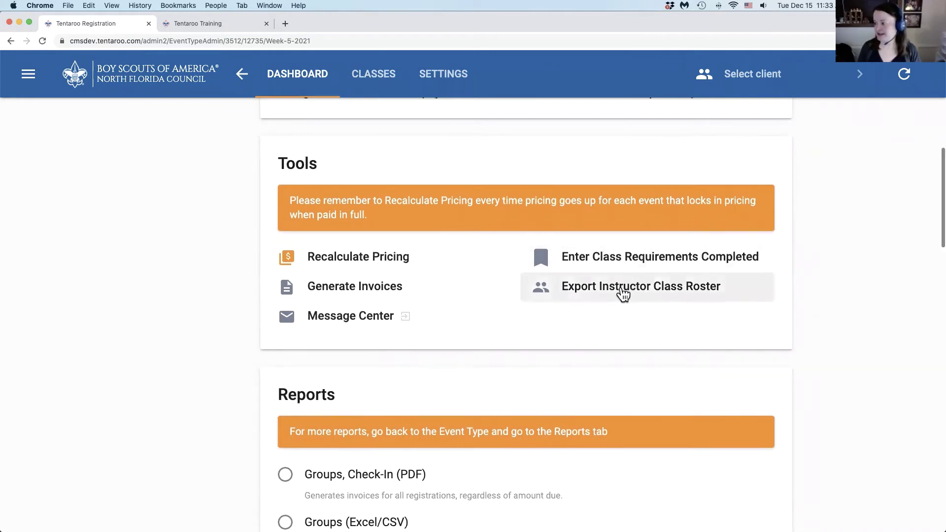
{"action": "left_click", "coordinate": [624, 294]}
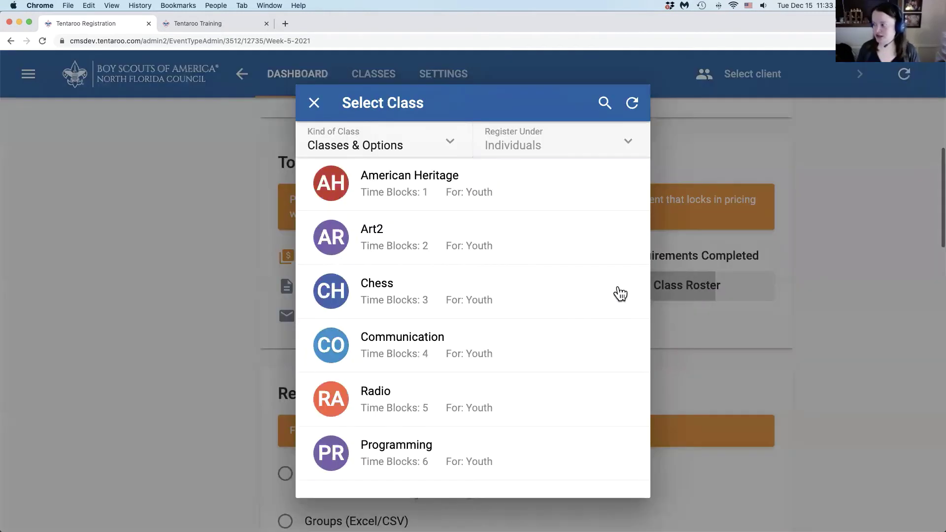
{"action": "left_click", "coordinate": [445, 295]}
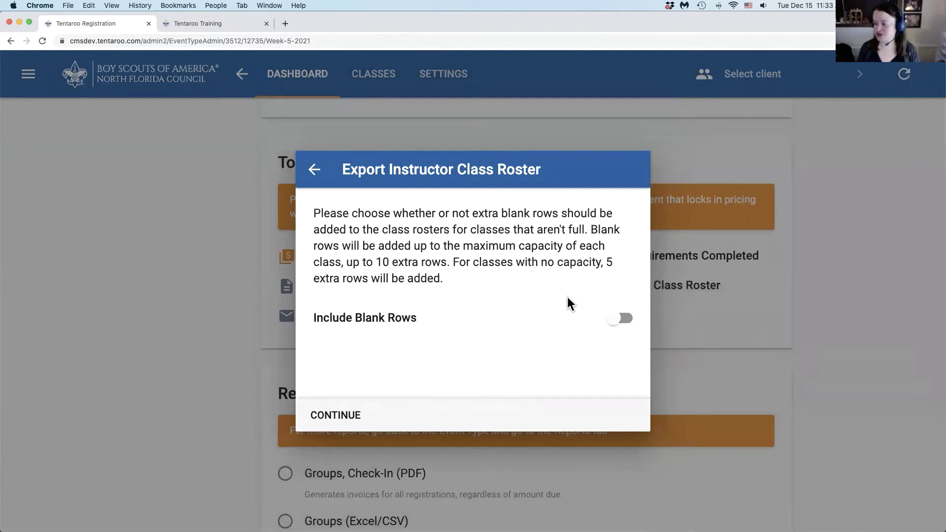
{"action": "left_click", "coordinate": [317, 171]}
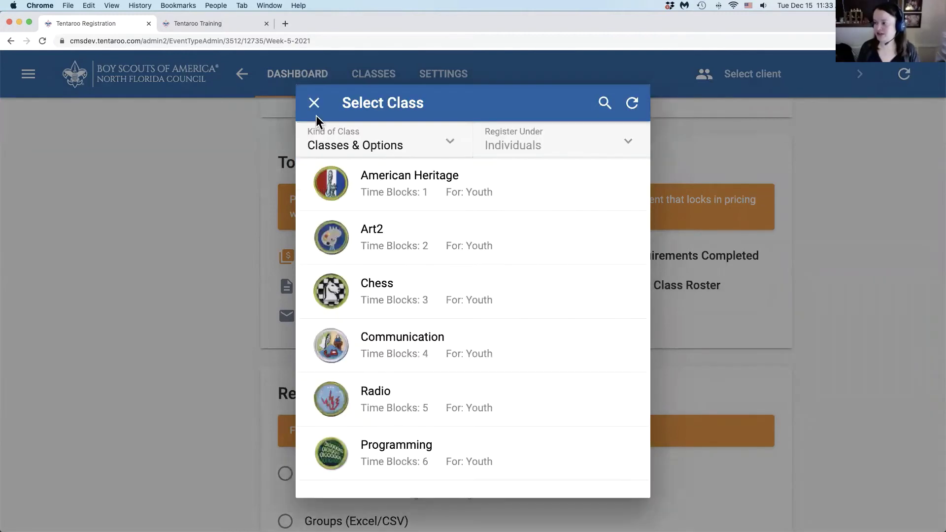
{"action": "left_click", "coordinate": [314, 103]}
Select Instructor Class Roster (PDF) in the dashboard's Reports list
{"action": "scroll", "coordinate": [328, 255], "scroll_direction": "down", "scroll_amount": 6}
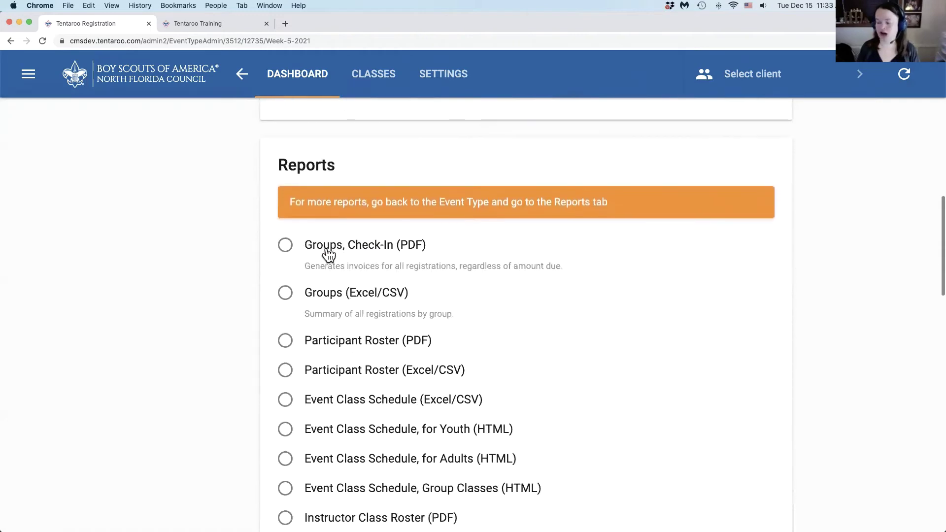
{"action": "scroll", "coordinate": [328, 254], "scroll_direction": "down", "scroll_amount": 3}
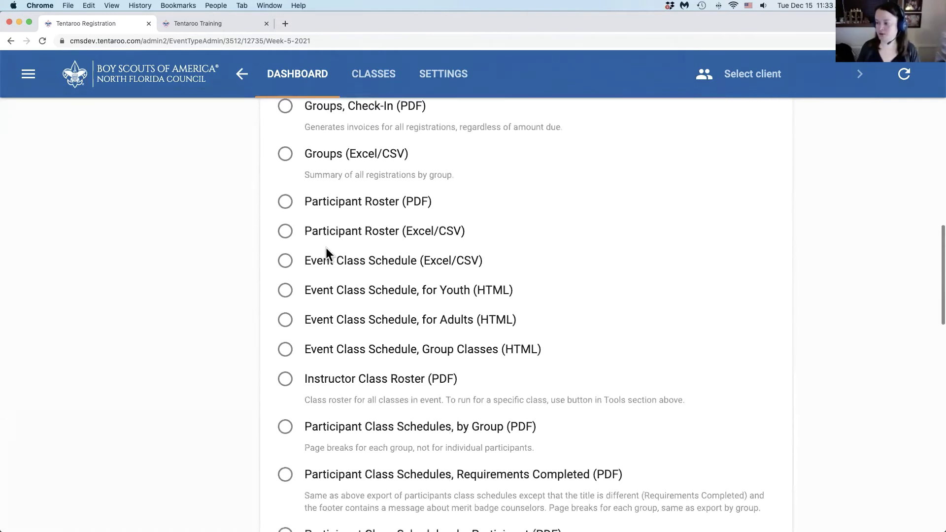
{"action": "left_click", "coordinate": [280, 353]}
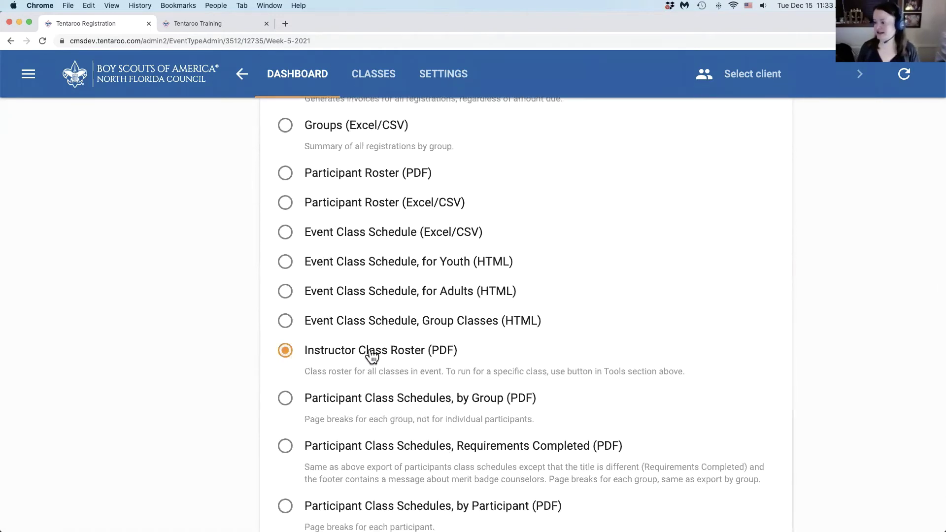
{"action": "scroll", "coordinate": [371, 355], "scroll_direction": "down", "scroll_amount": 15}
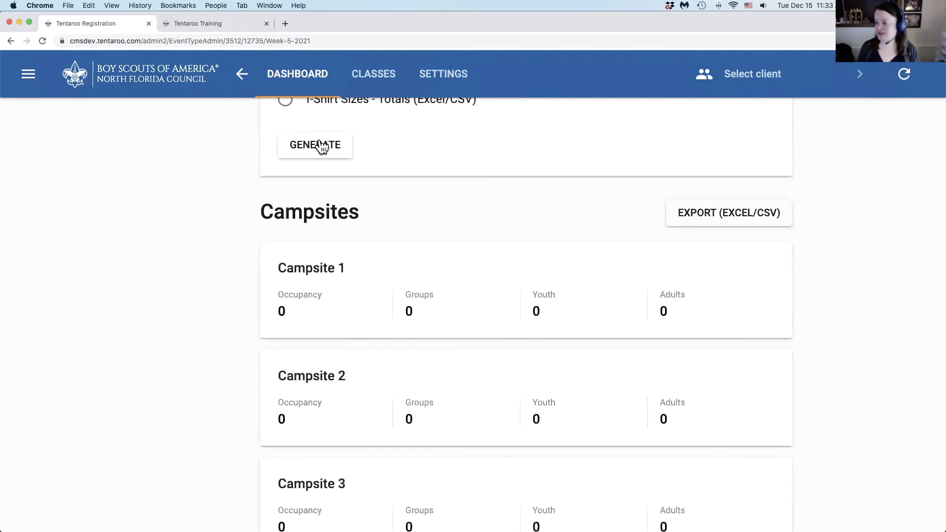
{"action": "scroll", "coordinate": [422, 203], "scroll_direction": "up", "scroll_amount": 6}
{"action": "scroll", "coordinate": [424, 203], "scroll_direction": "up", "scroll_amount": 9}
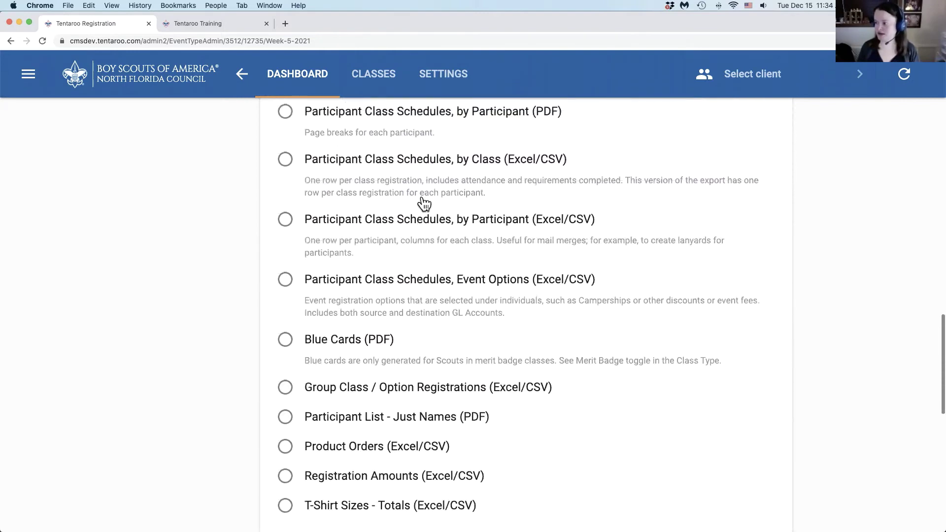
{"action": "scroll", "coordinate": [422, 196], "scroll_direction": "up", "scroll_amount": 4}
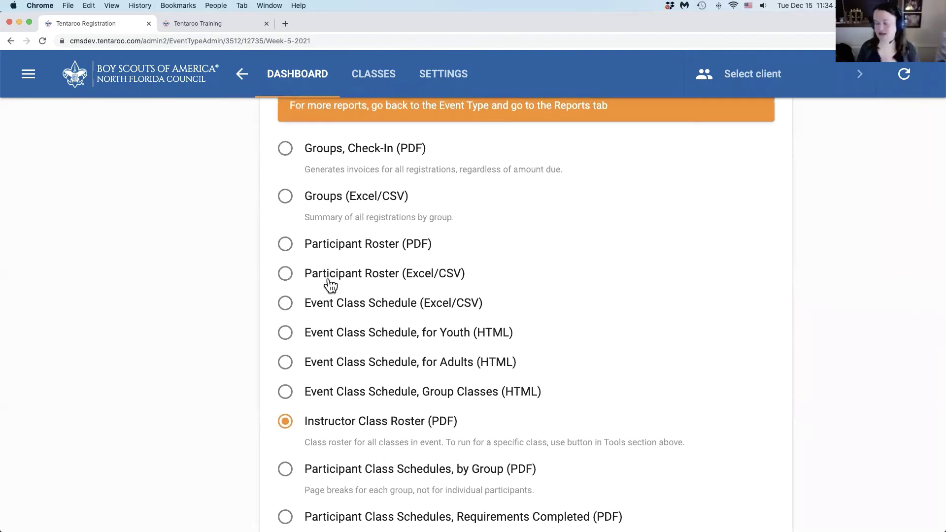
Switch the report to Participant Roster (Excel/CSV) and scroll to the Campsites section
{"action": "left_click", "coordinate": [285, 276]}
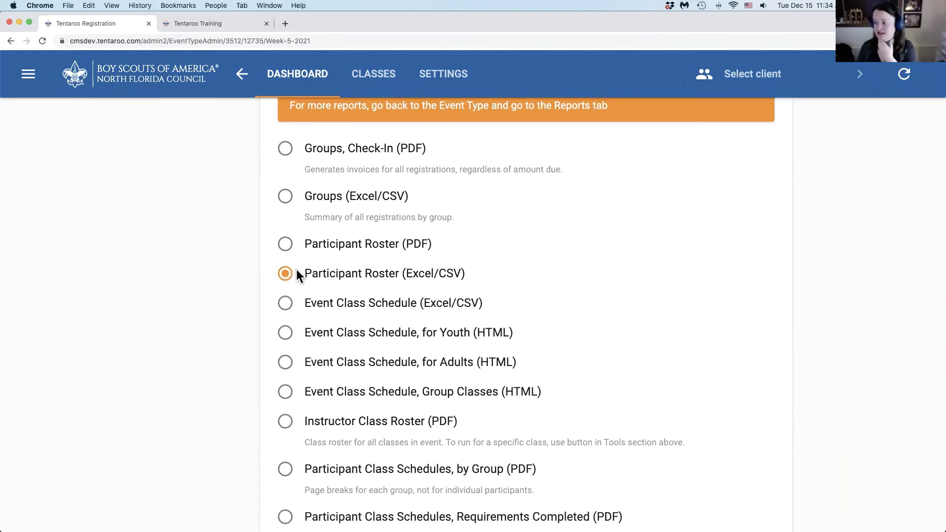
{"action": "scroll", "coordinate": [288, 302], "scroll_direction": "down", "scroll_amount": 12}
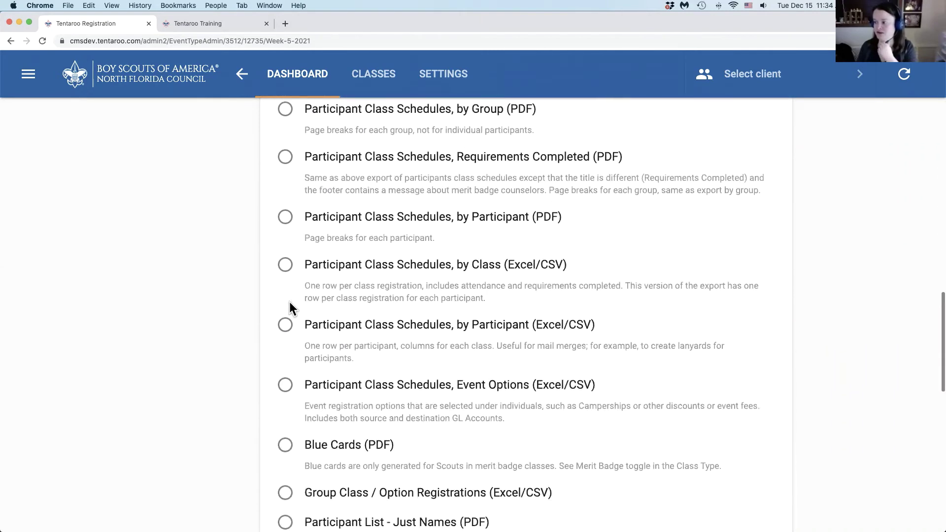
{"action": "scroll", "coordinate": [289, 301], "scroll_direction": "down", "scroll_amount": 3}
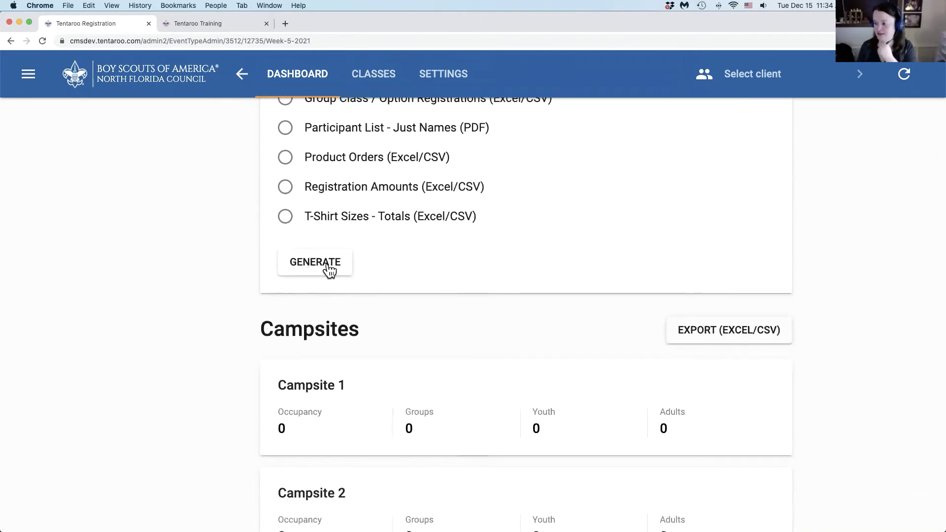
{"action": "scroll", "coordinate": [290, 216], "scroll_direction": "up", "scroll_amount": 10}
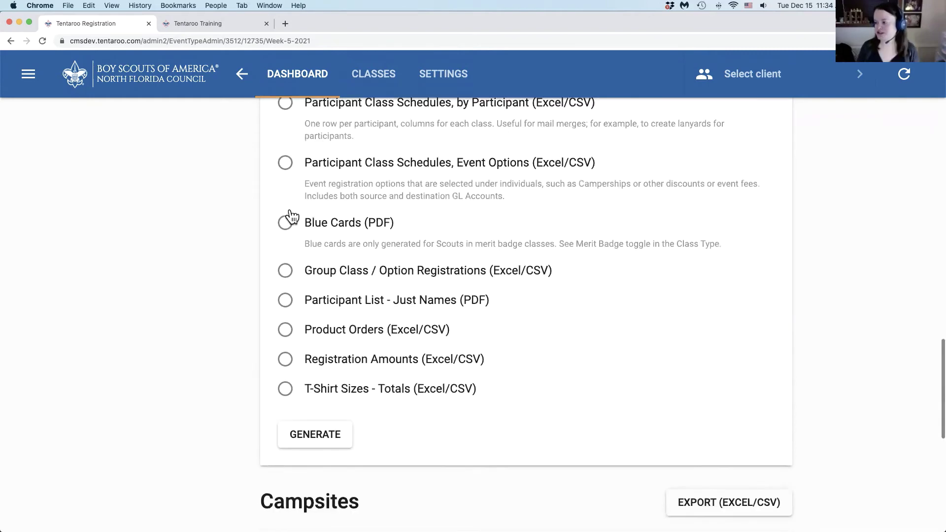
{"action": "scroll", "coordinate": [290, 215], "scroll_direction": "up", "scroll_amount": 2}
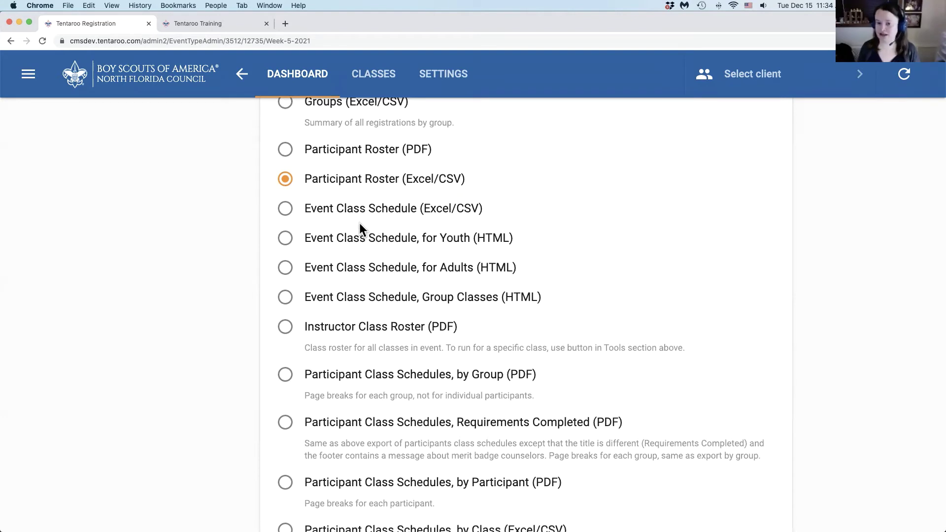
{"action": "scroll", "coordinate": [372, 272], "scroll_direction": "down", "scroll_amount": 15}
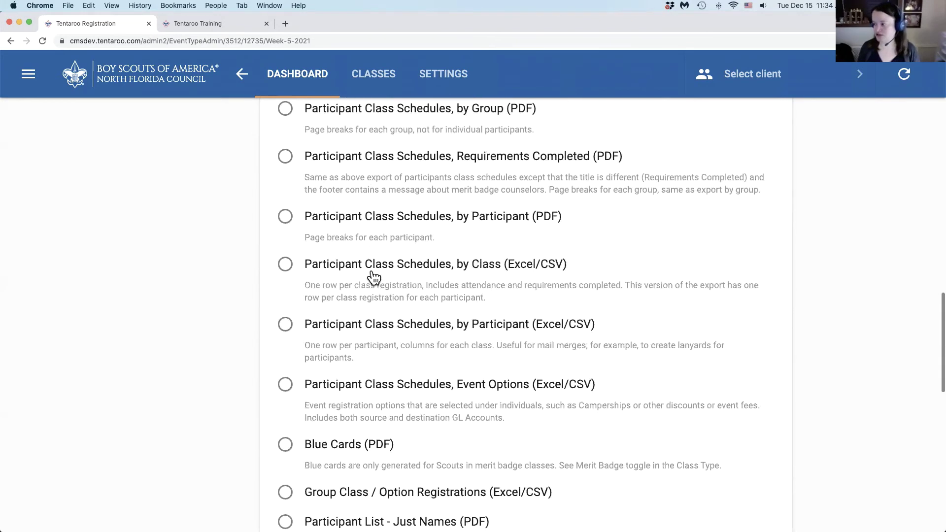
{"action": "scroll", "coordinate": [370, 273], "scroll_direction": "down", "scroll_amount": 3}
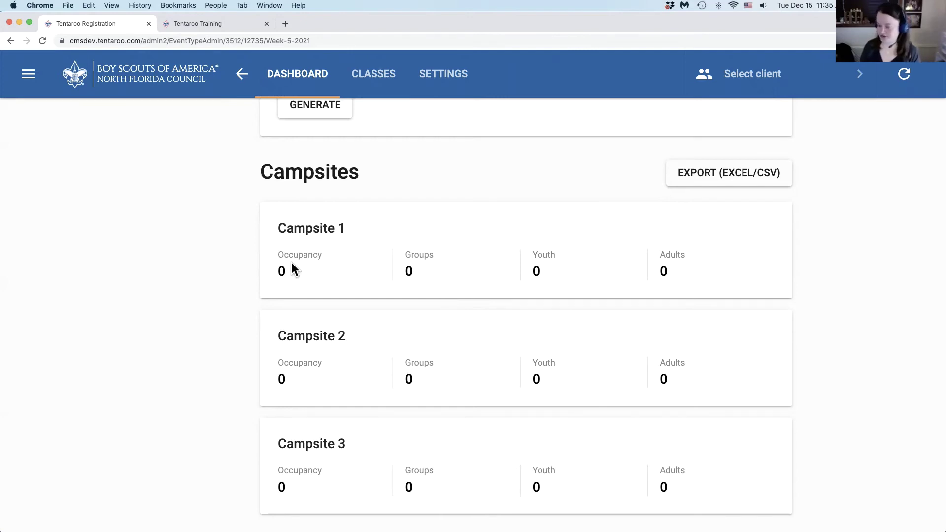
{"action": "scroll", "coordinate": [294, 266], "scroll_direction": "down", "scroll_amount": 3}
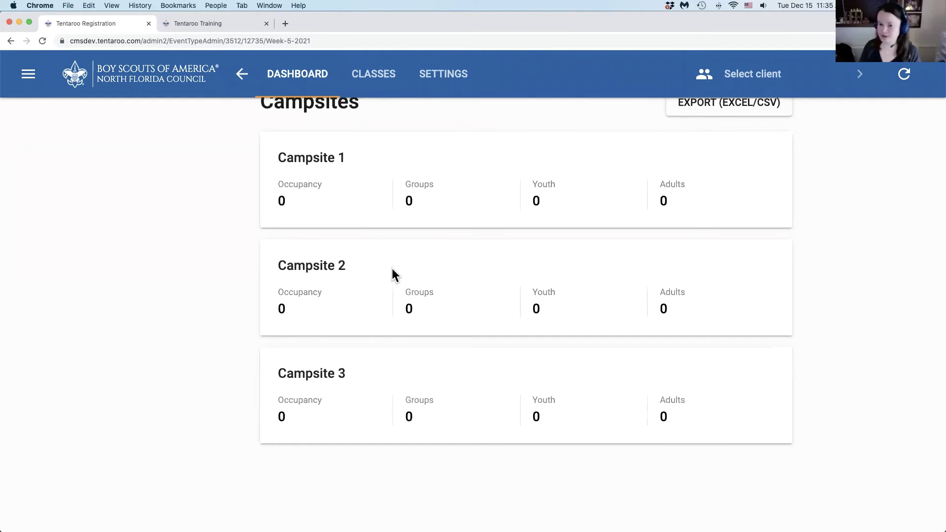
{"action": "scroll", "coordinate": [389, 271], "scroll_direction": "up", "scroll_amount": 1}
{"action": "scroll", "coordinate": [389, 267], "scroll_direction": "up", "scroll_amount": 1}
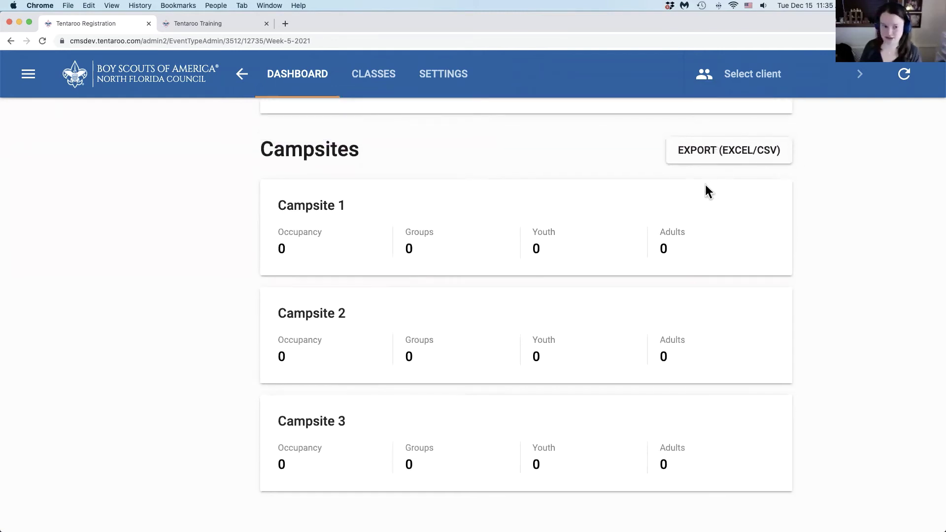
Return to the camp's events list and open the Select Client lookup on Registrations
{"action": "left_click", "coordinate": [241, 75]}
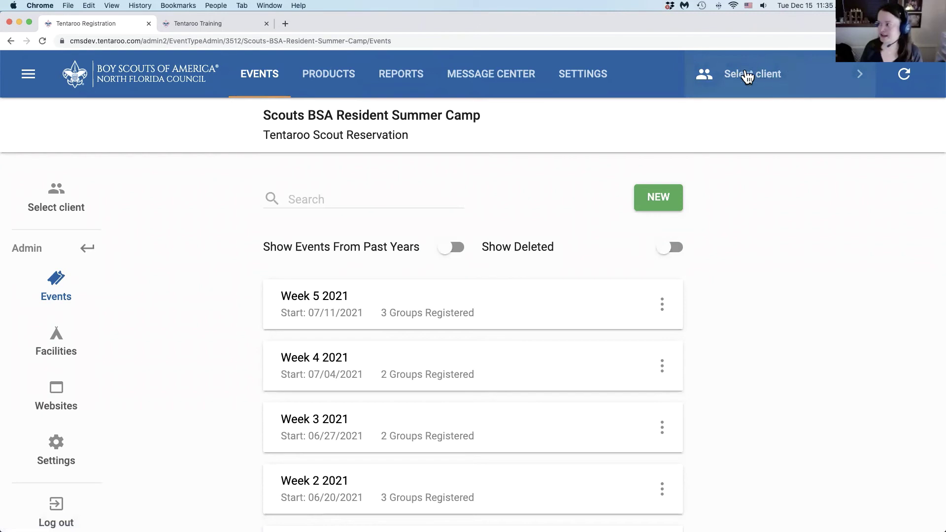
{"action": "left_click", "coordinate": [769, 75]}
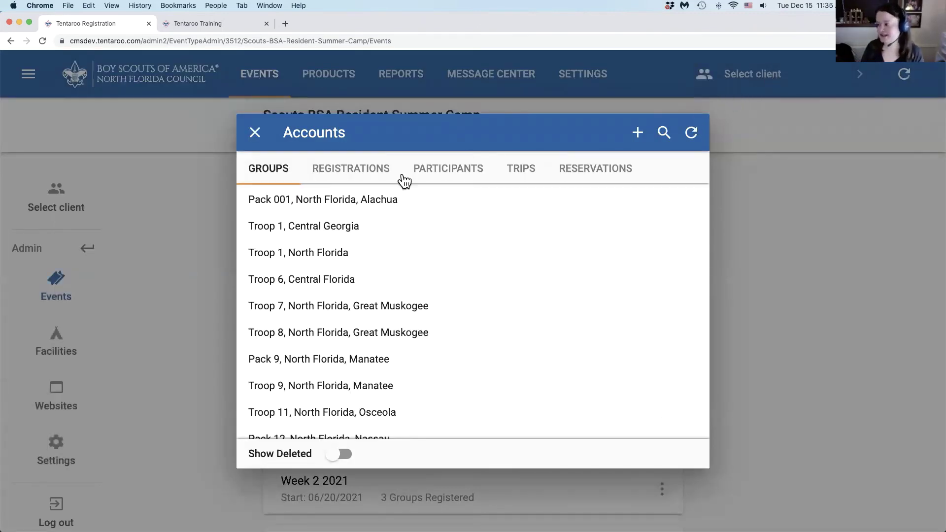
{"action": "scroll", "coordinate": [304, 298], "scroll_direction": "down", "scroll_amount": 4}
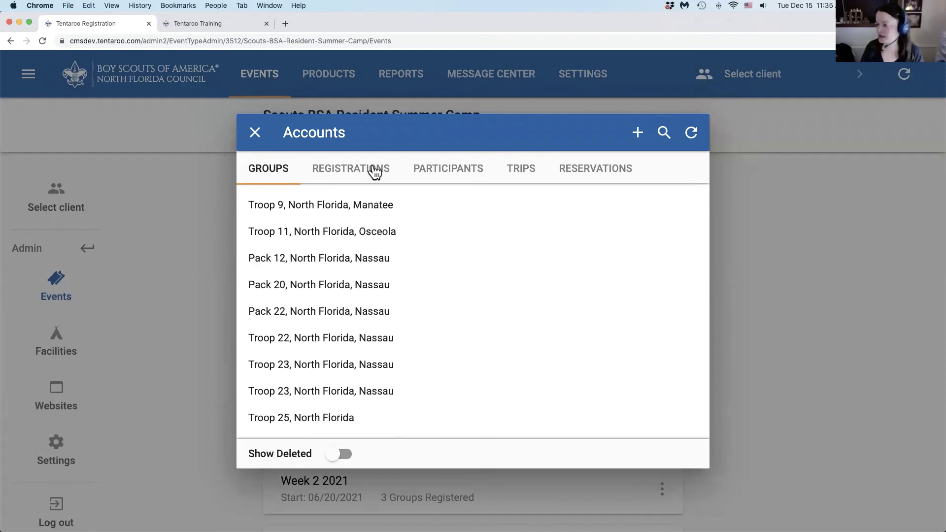
{"action": "left_click", "coordinate": [367, 171]}
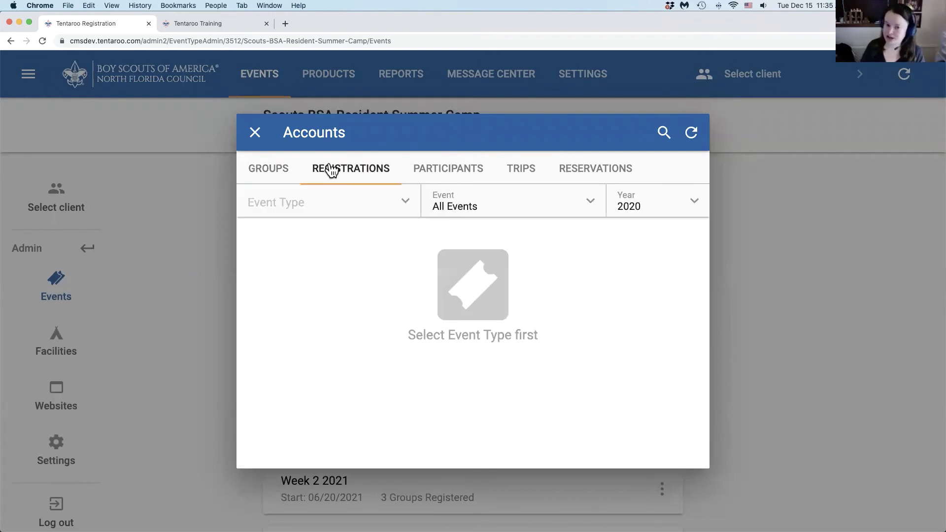
Filter registrations to the Scouts BSA Resident Summer Camp event type, keeping All Events
{"action": "left_click", "coordinate": [469, 170]}
{"action": "left_click", "coordinate": [338, 170]}
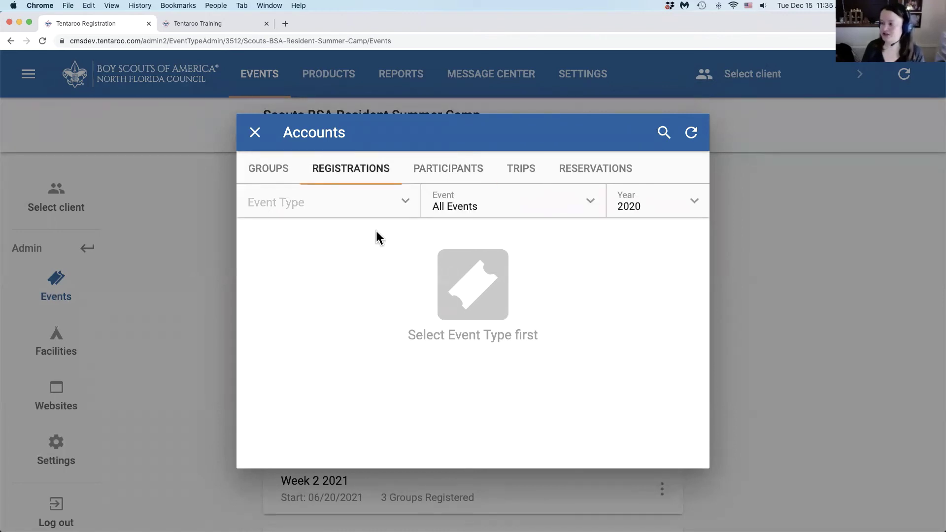
{"action": "left_click", "coordinate": [316, 206]}
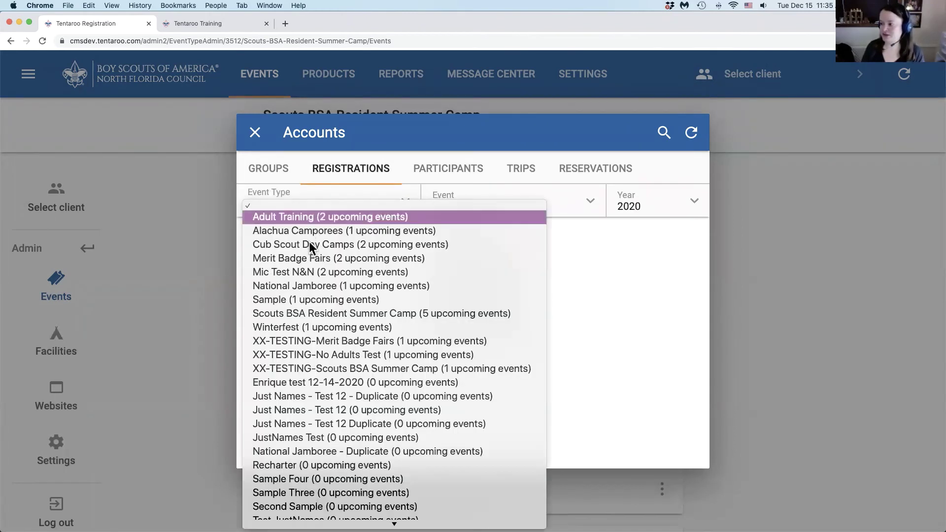
{"action": "left_click", "coordinate": [326, 316]}
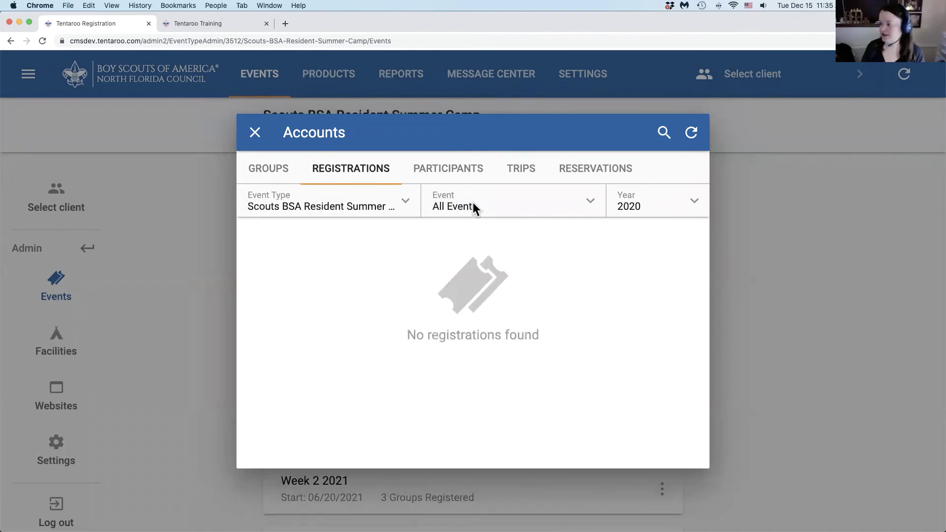
{"action": "left_click", "coordinate": [462, 205]}
{"action": "left_click", "coordinate": [478, 206]}
Narrow to Year 2021, Week 1, and open Pack 9747's registration
{"action": "left_click", "coordinate": [666, 209]}
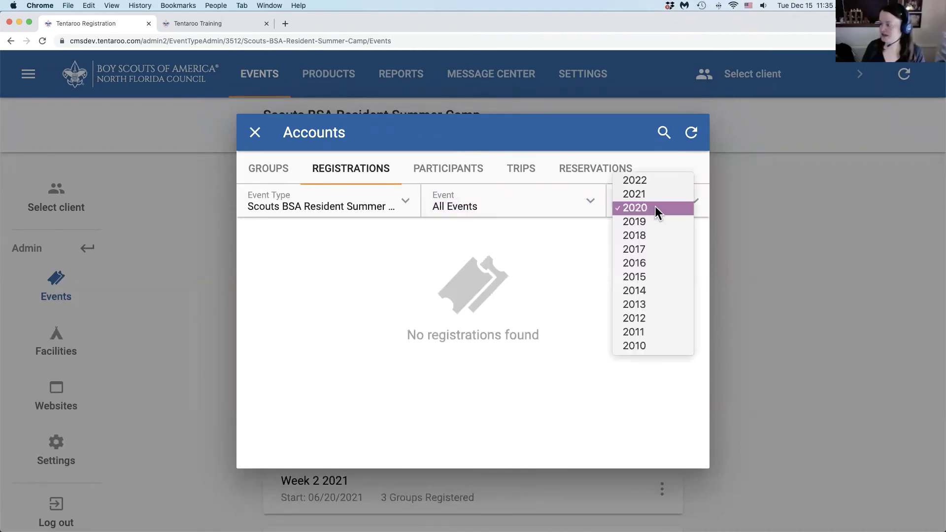
{"action": "left_click", "coordinate": [492, 205]}
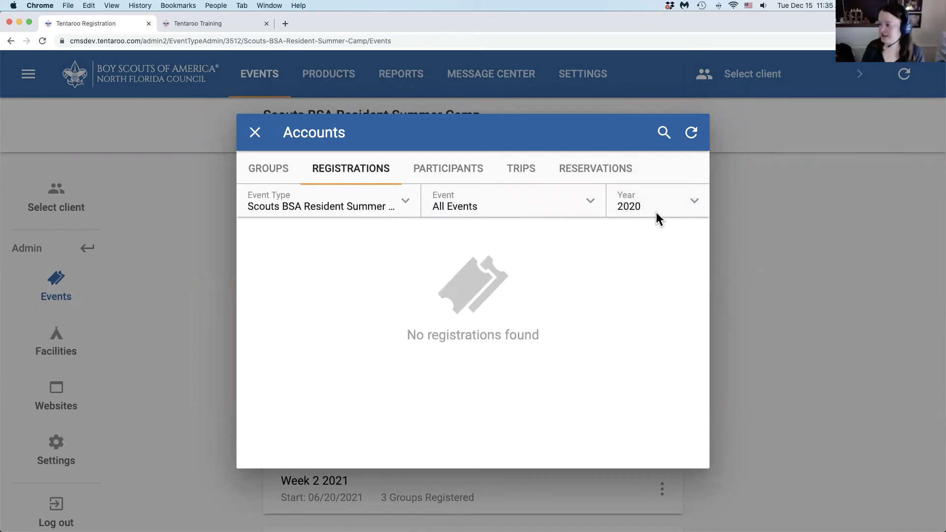
{"action": "left_click", "coordinate": [642, 210]}
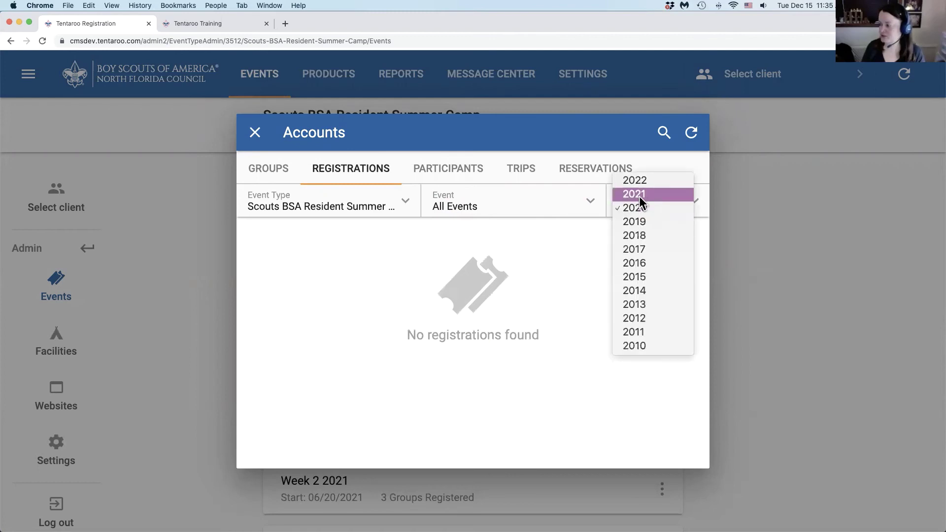
{"action": "left_click", "coordinate": [639, 194]}
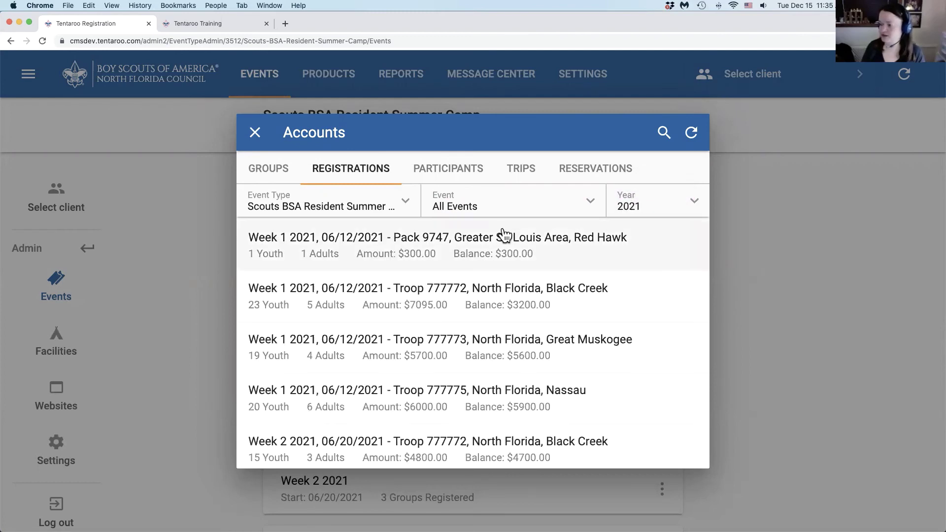
{"action": "left_click", "coordinate": [464, 210]}
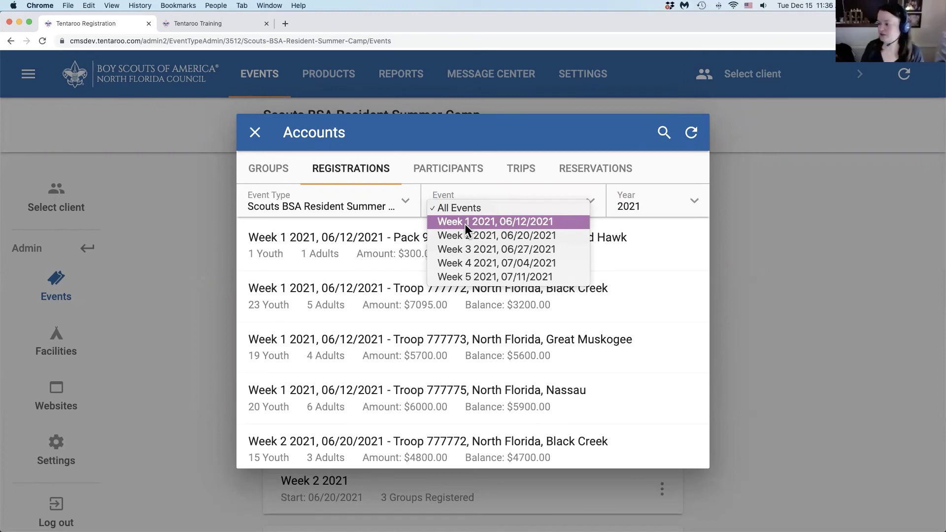
{"action": "left_click", "coordinate": [465, 223]}
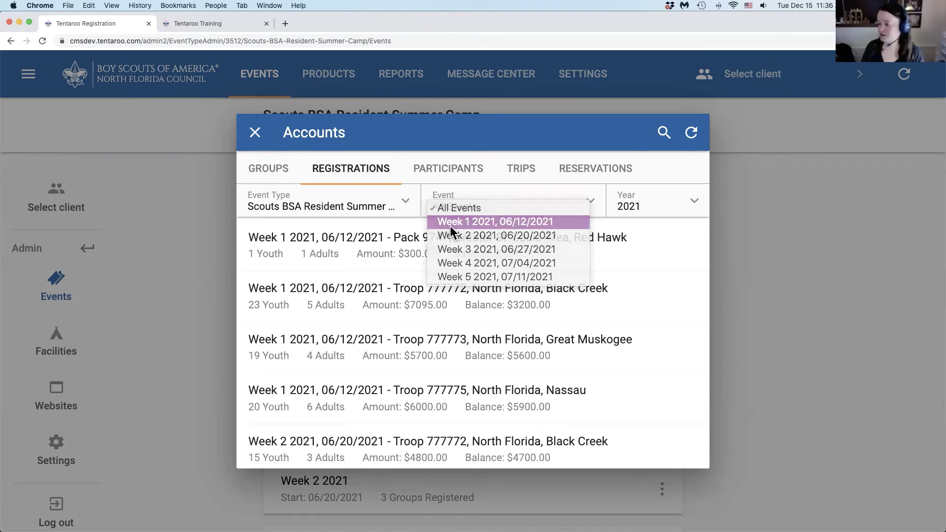
{"action": "left_click", "coordinate": [345, 249]}
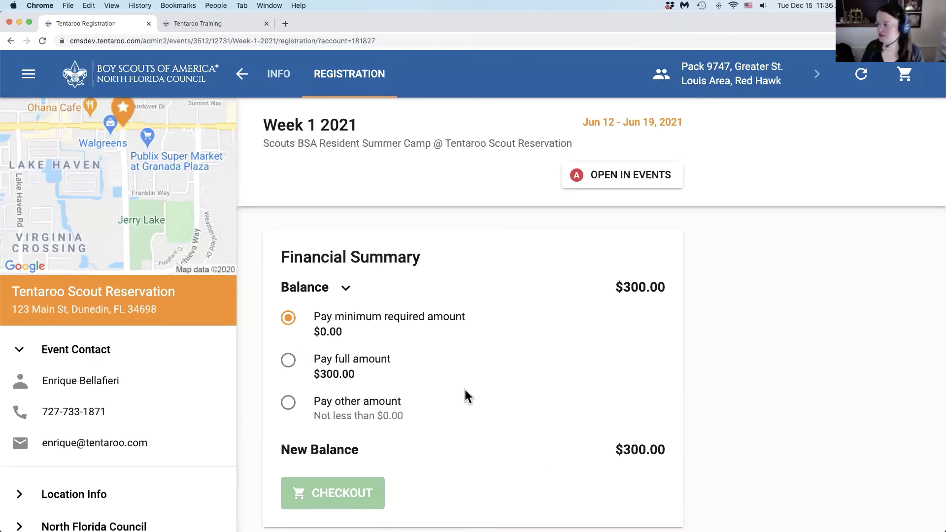
Look up participants filtered to Scouts BSA Resident Summer Camp, Year 2021, and browse them
{"action": "left_click", "coordinate": [705, 79]}
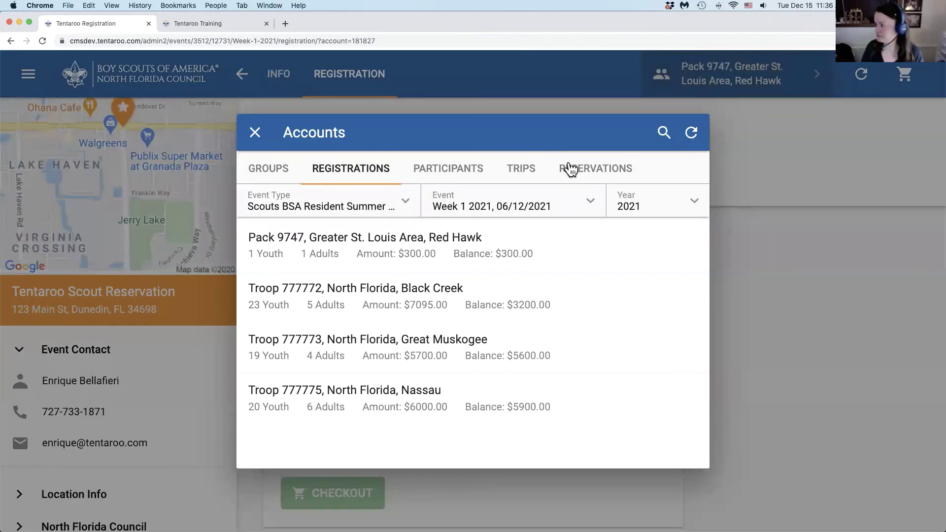
{"action": "left_click", "coordinate": [444, 172]}
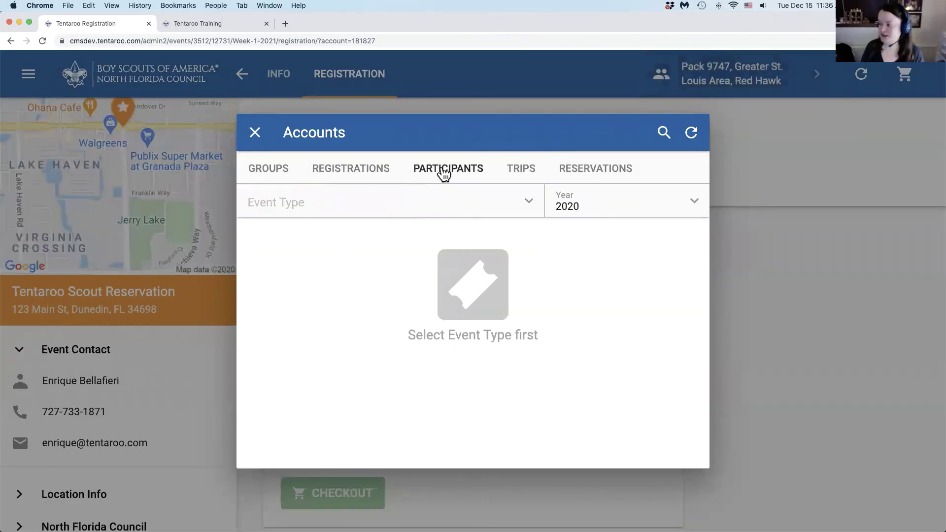
{"action": "left_click", "coordinate": [439, 207]}
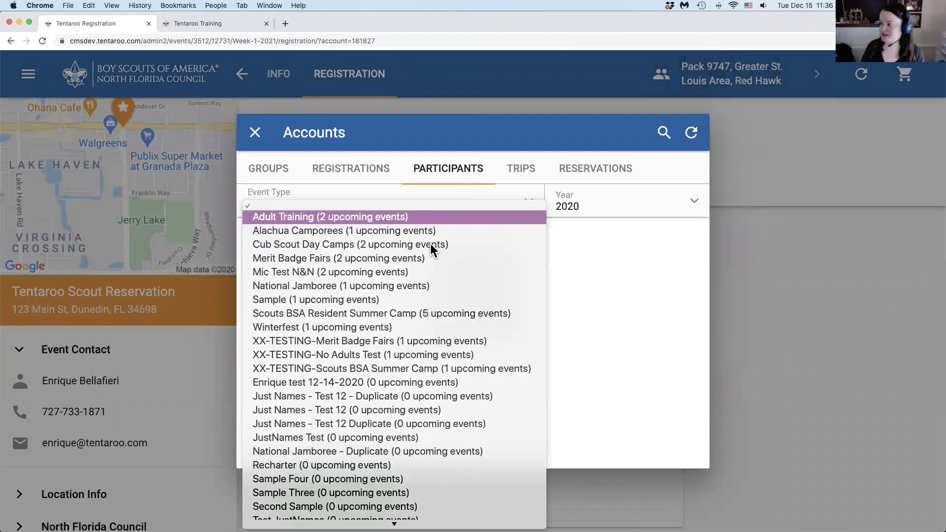
{"action": "left_click", "coordinate": [415, 314]}
{"action": "left_click", "coordinate": [620, 205]}
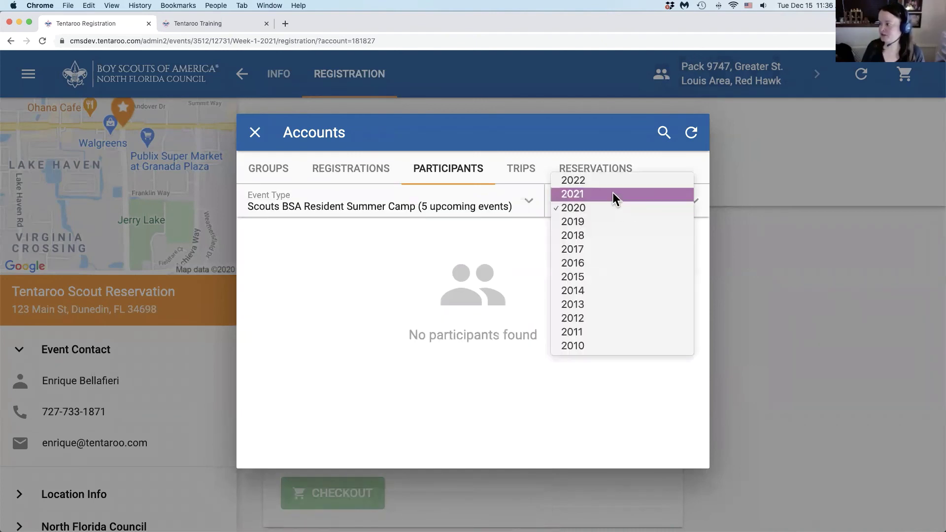
{"action": "left_click", "coordinate": [607, 196]}
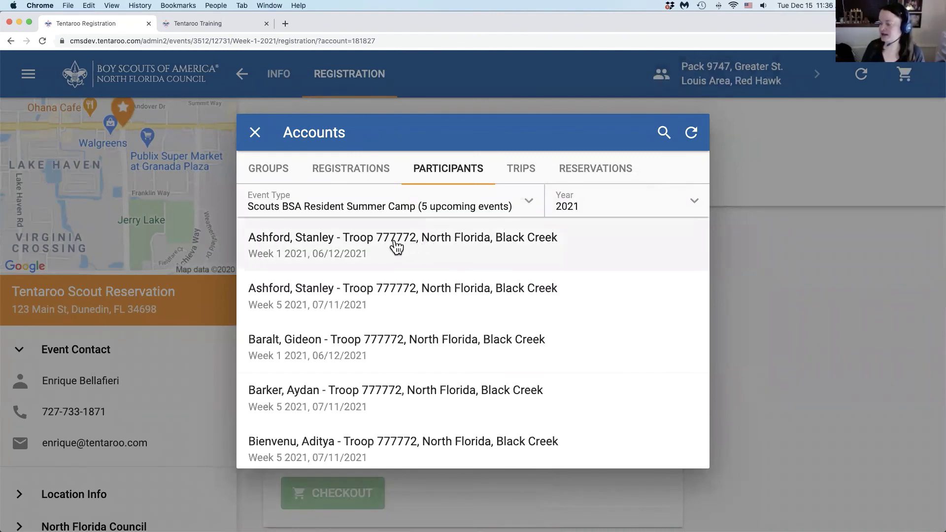
{"action": "scroll", "coordinate": [397, 247], "scroll_direction": "down", "scroll_amount": 4}
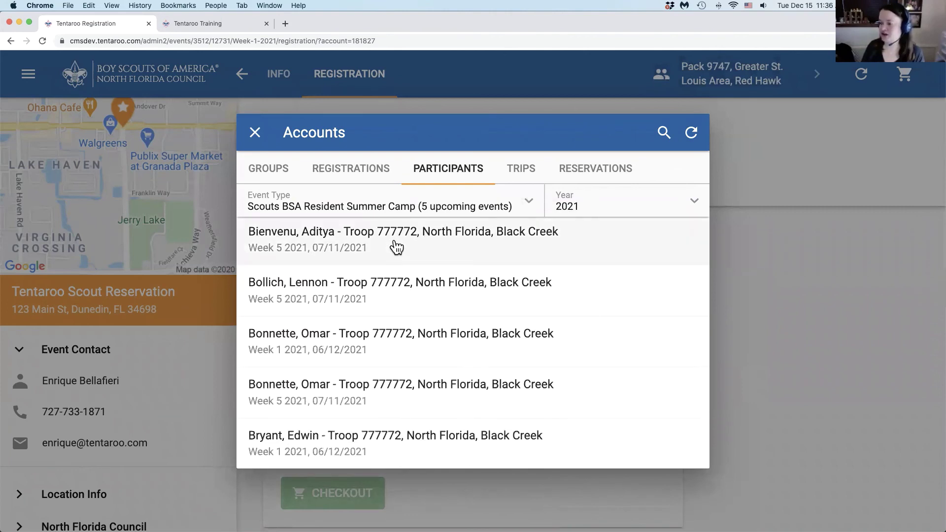
Open a Troop 777772 participant's Week 5 2021 registration and check its Manage Registration options
{"action": "left_click", "coordinate": [372, 289]}
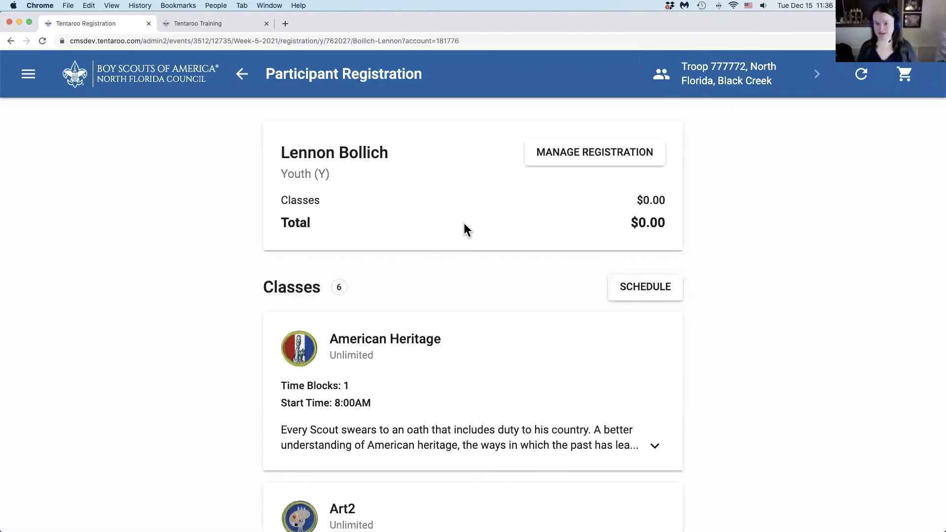
{"action": "left_click", "coordinate": [594, 153]}
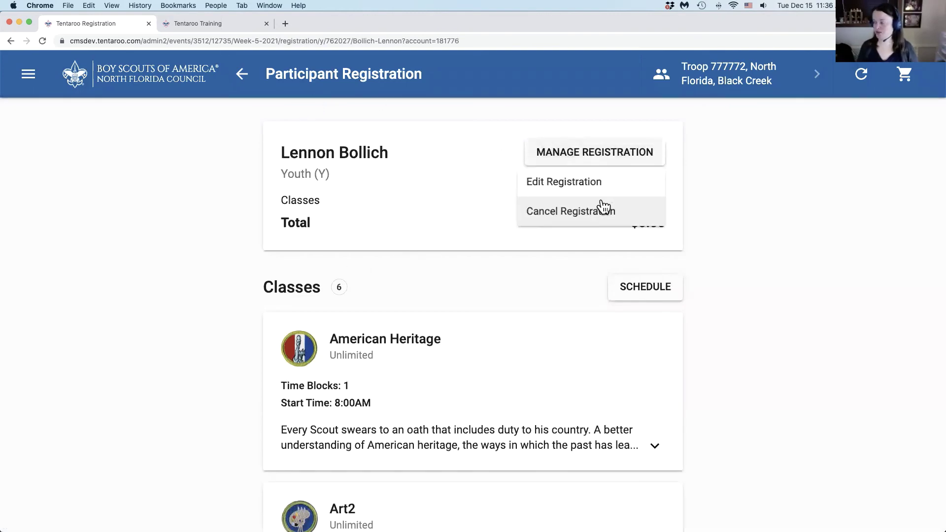
{"action": "left_click", "coordinate": [591, 153]}
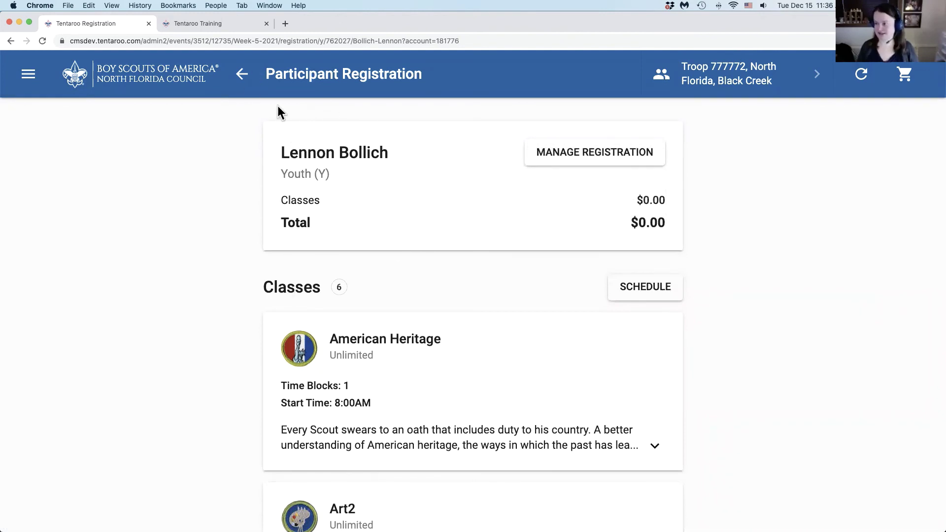
Return to the troop's Week 5 2021 registration and bring its 12 spots (10 youth) into view
{"action": "left_click", "coordinate": [241, 75]}
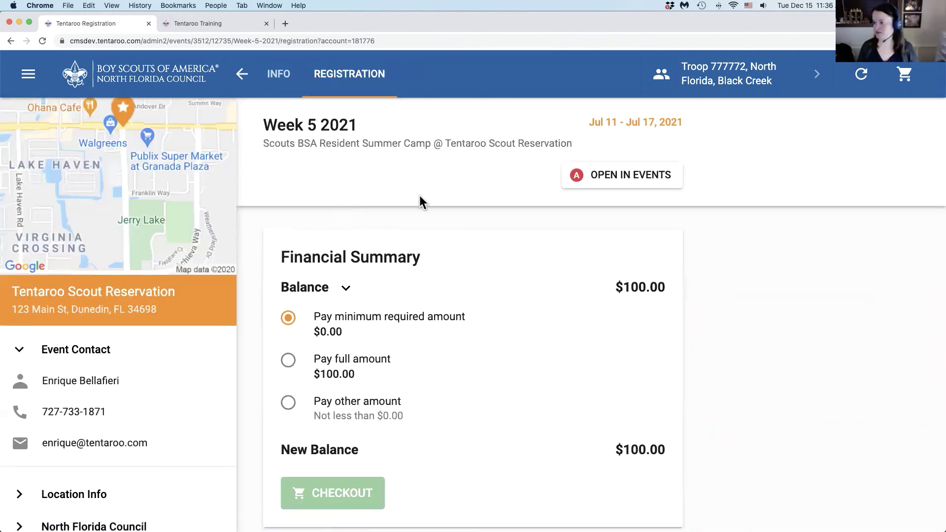
{"action": "scroll", "coordinate": [367, 197], "scroll_direction": "down", "scroll_amount": 5}
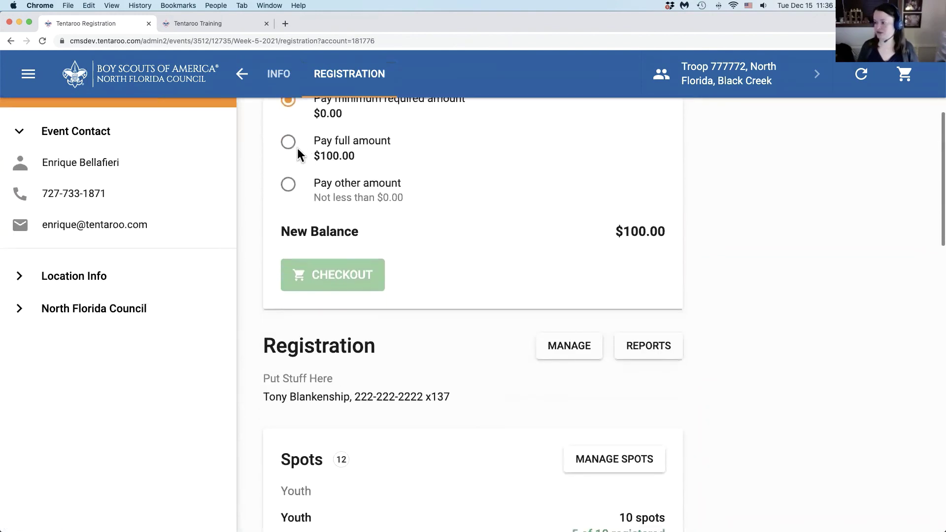